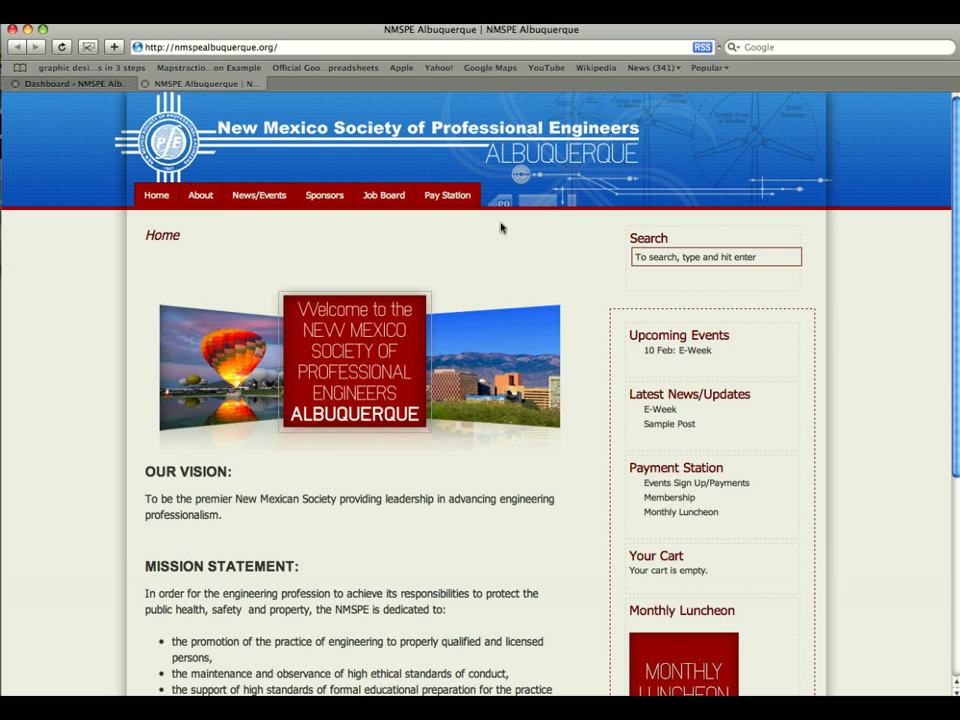
- Review the site's News/Events page, its Archives page and the Latest News/Updates list, and return to the home page
click(263, 195)
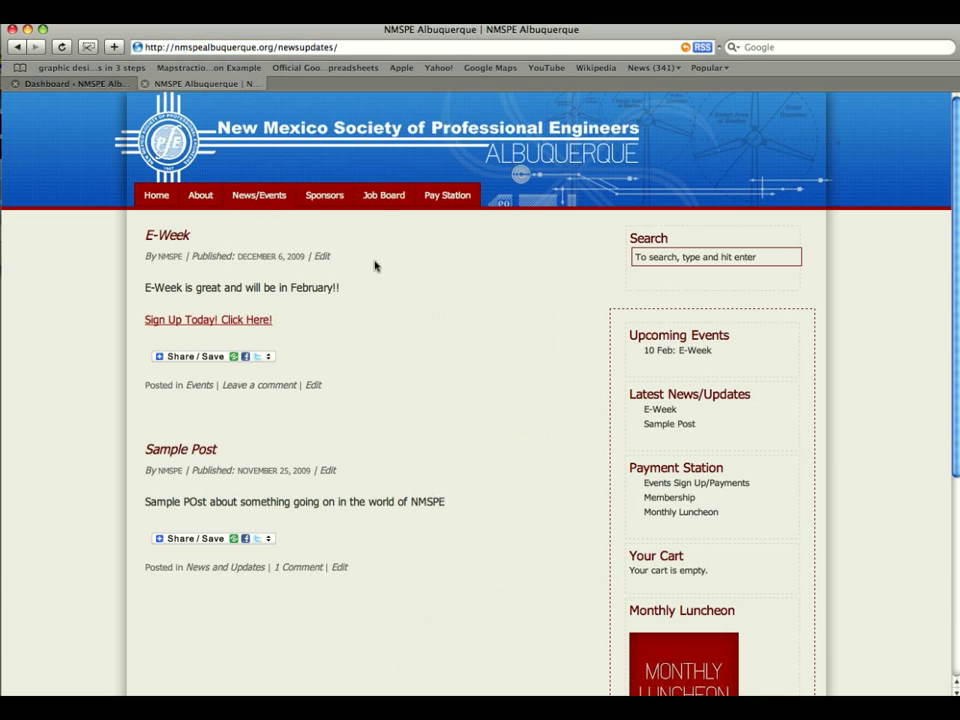
mouse_move(268, 356)
mouse_move(274, 203)
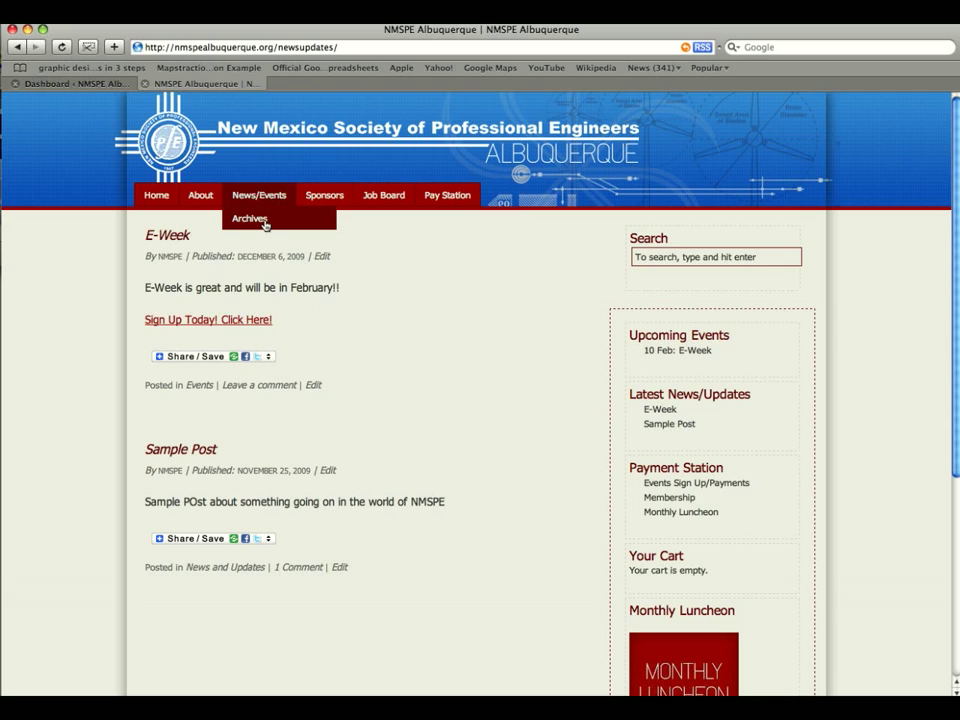
click(264, 222)
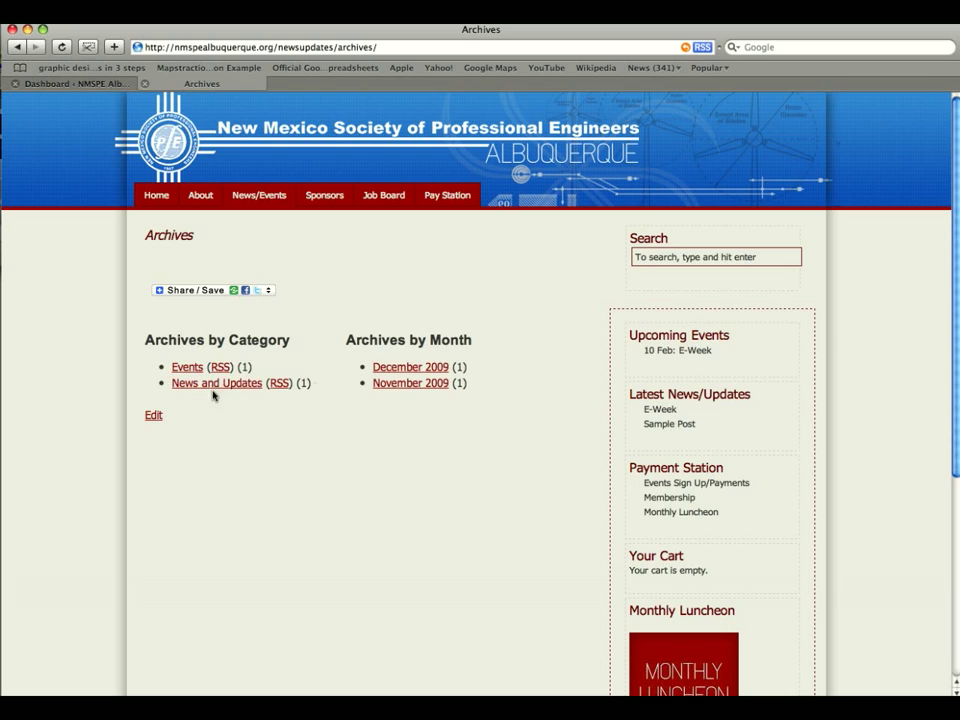
click(251, 198)
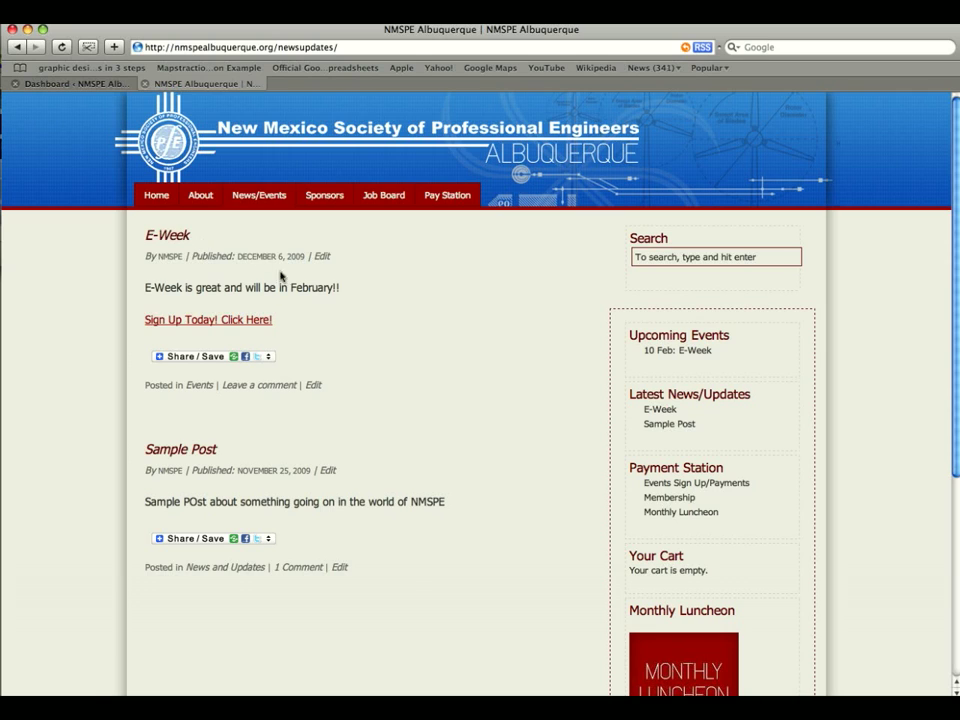
mouse_move(213, 356)
drag(751, 394, 629, 393)
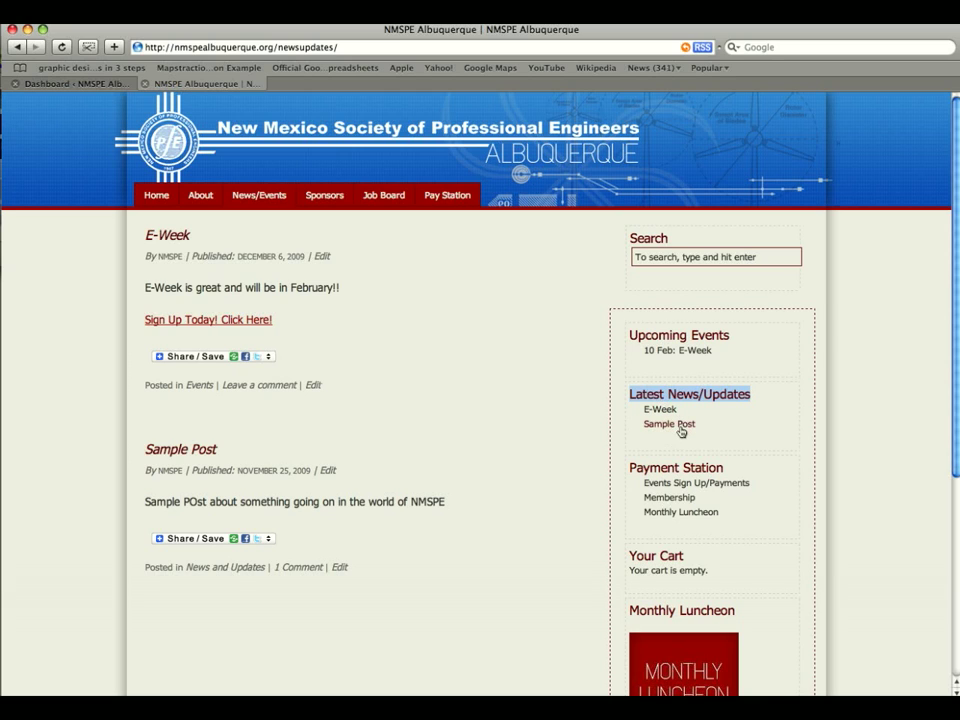
click(156, 196)
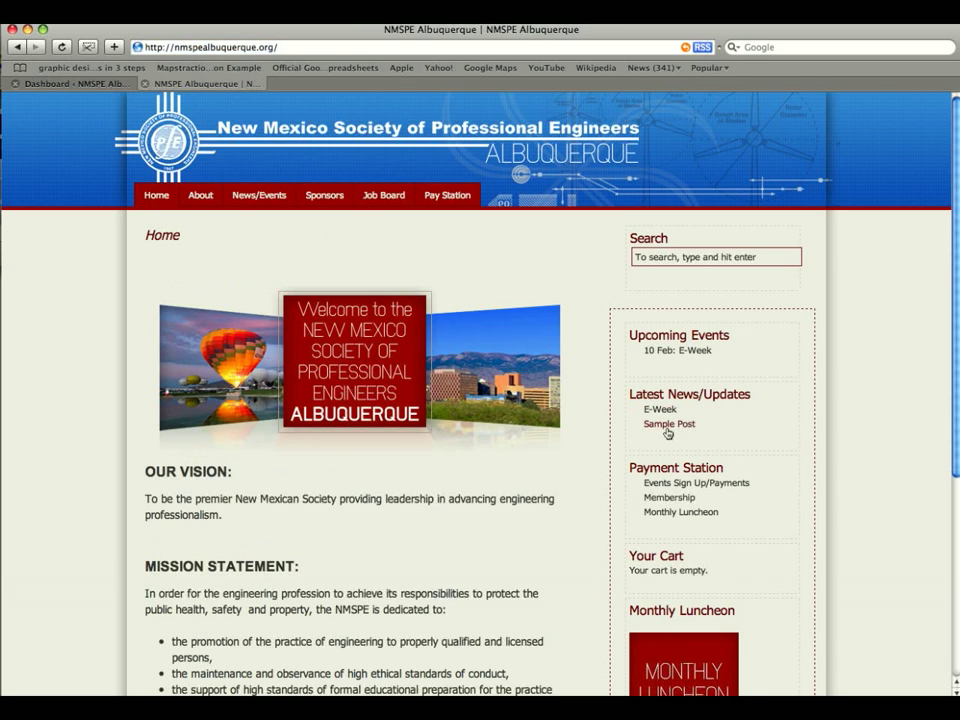
- Create a new post from the WordPress dashboard and enter "Title" as its title
click(92, 86)
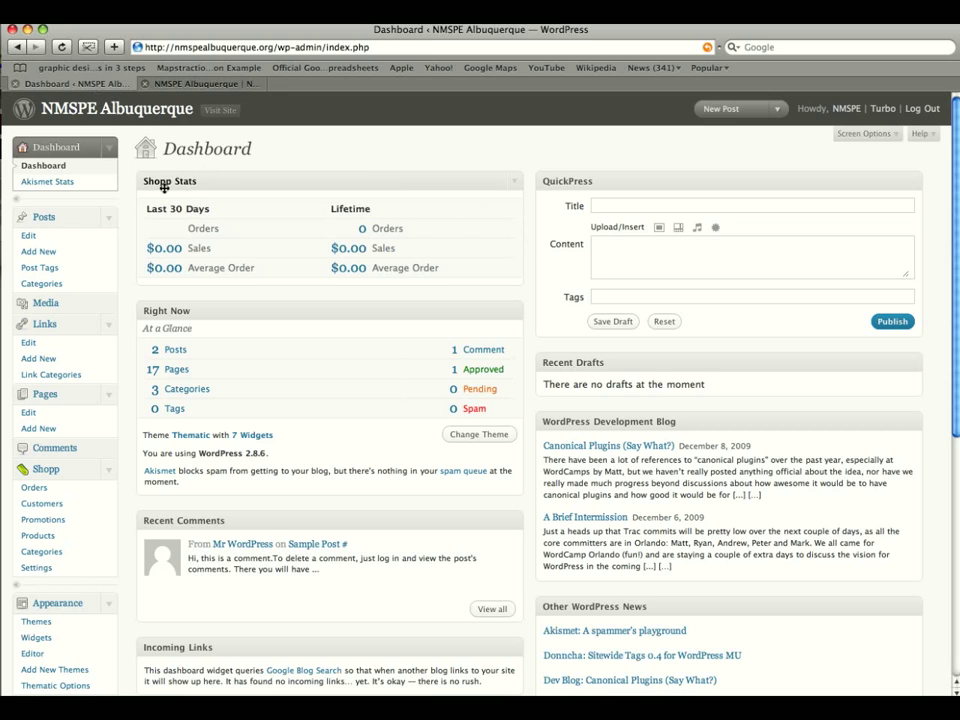
click(58, 218)
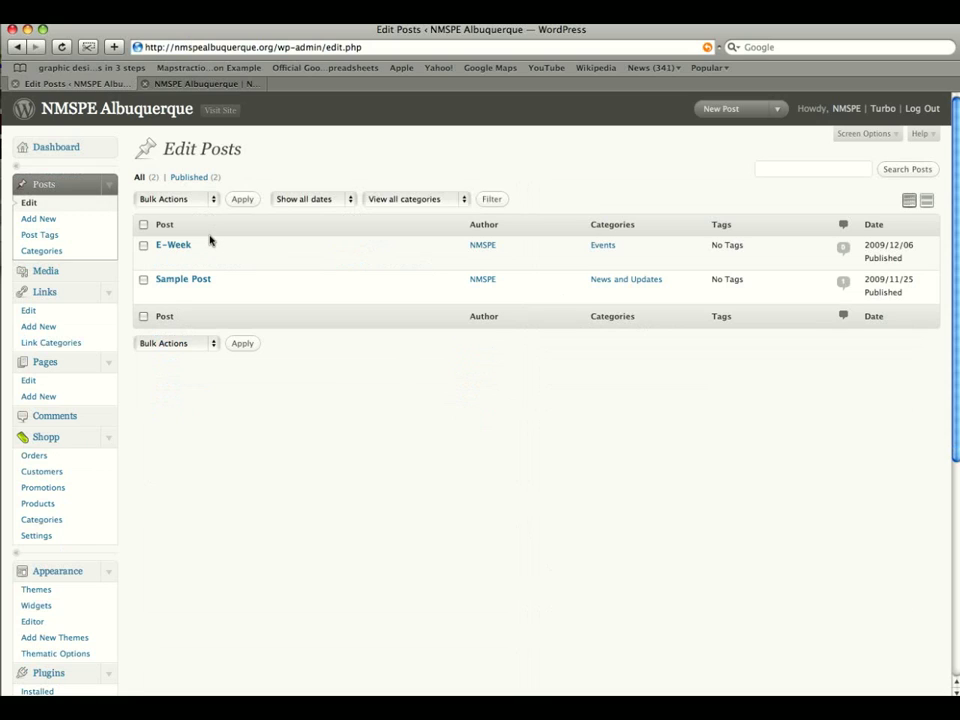
mouse_move(190, 268)
mouse_move(167, 250)
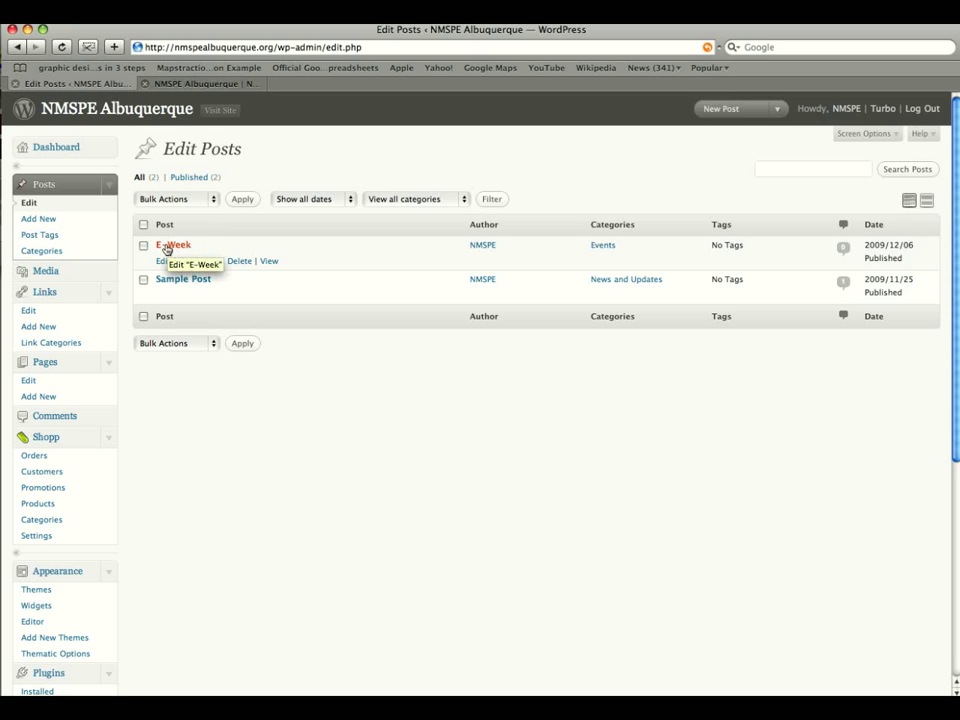
click(49, 222)
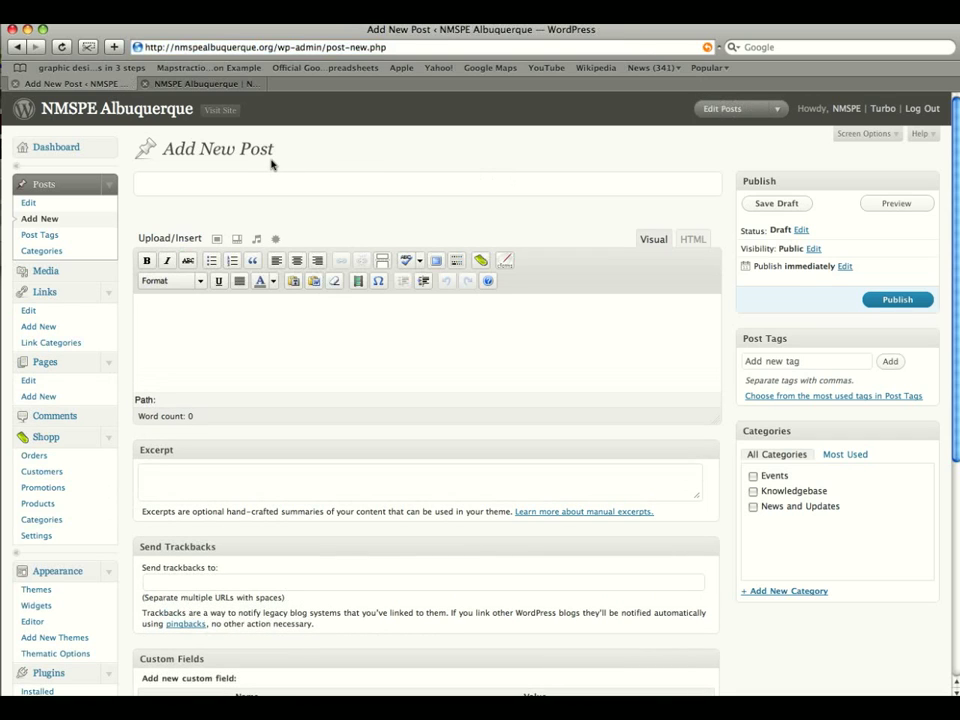
text(Title)
key(Tab)
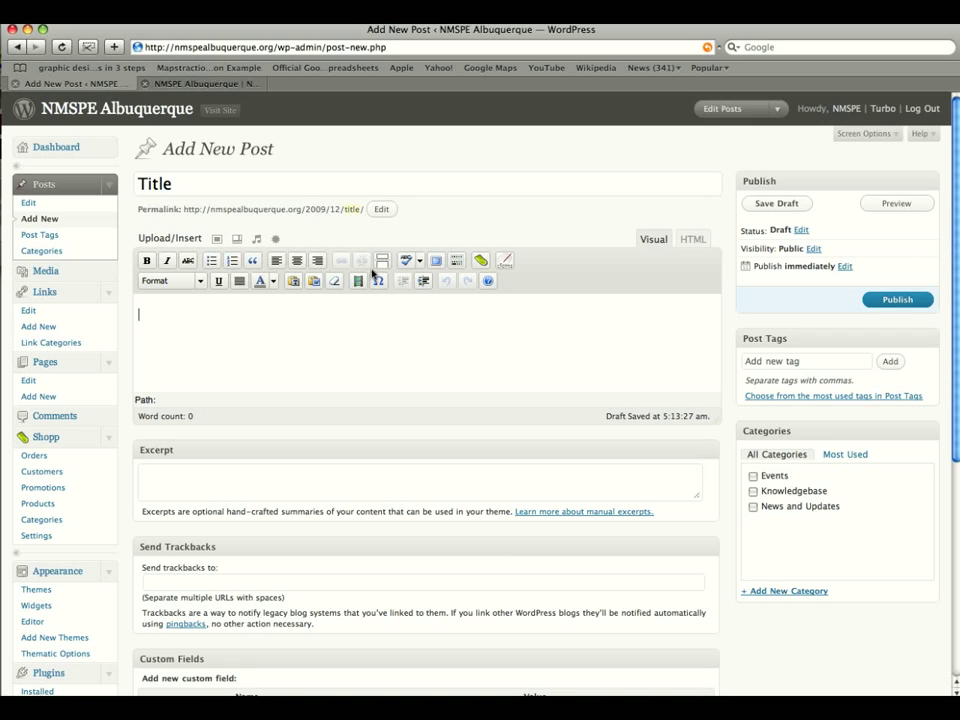
- Look at the post editor's HTML view and, back in the visual view, the spellchecker's language choices
click(690, 240)
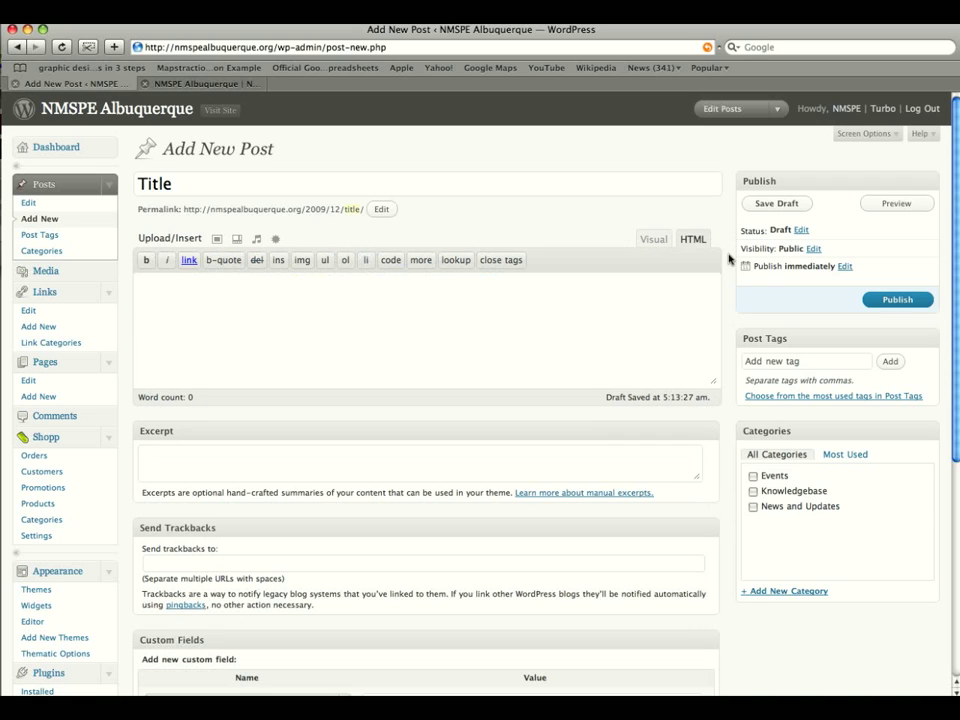
click(651, 241)
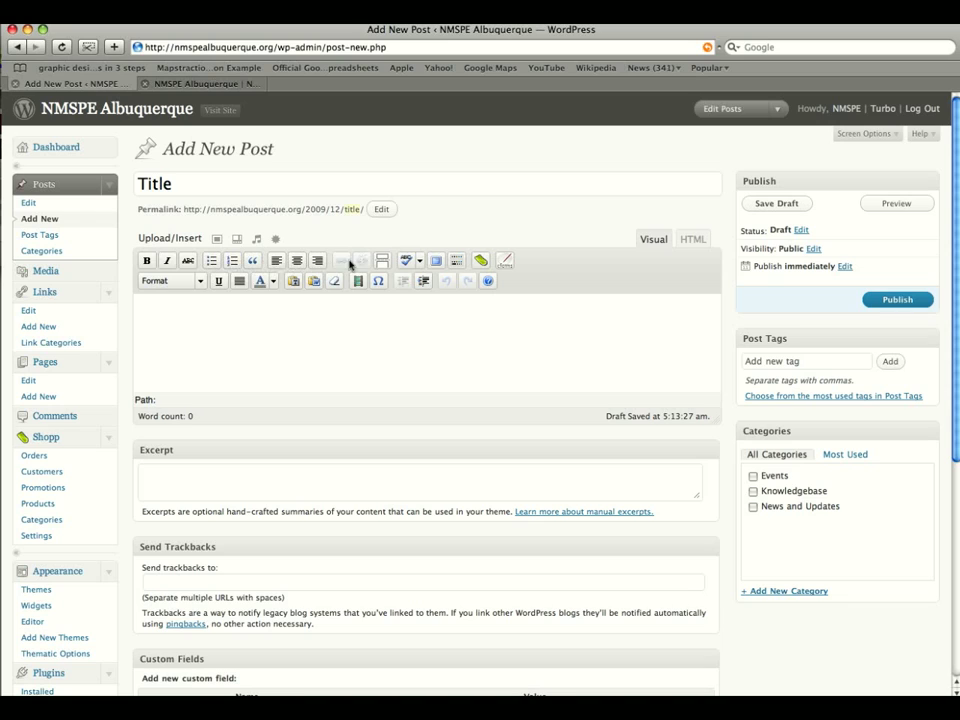
click(418, 263)
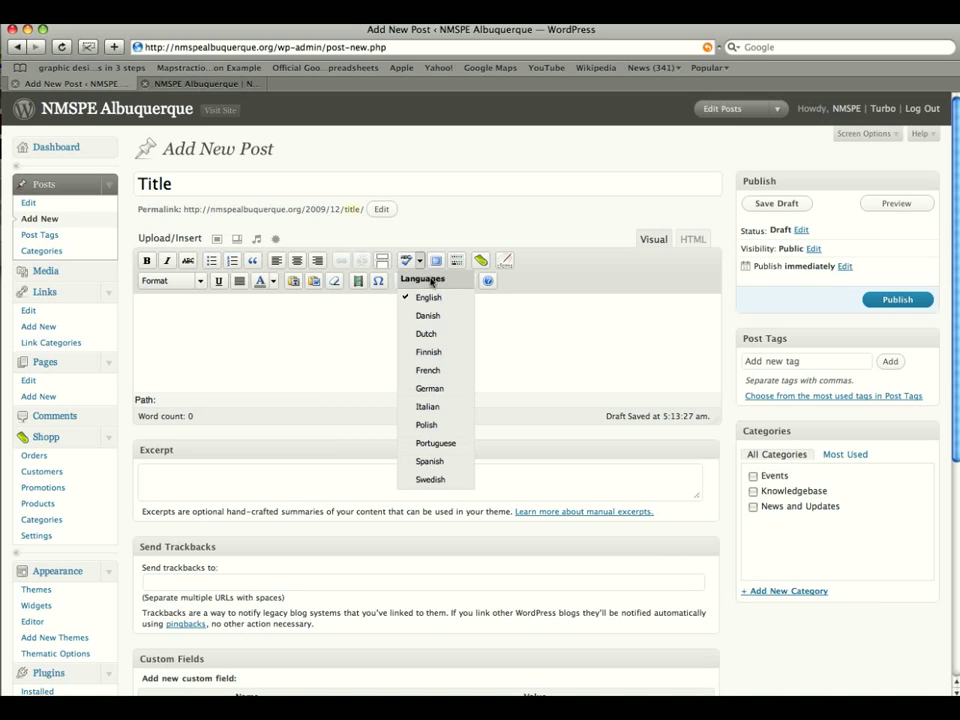
click(534, 238)
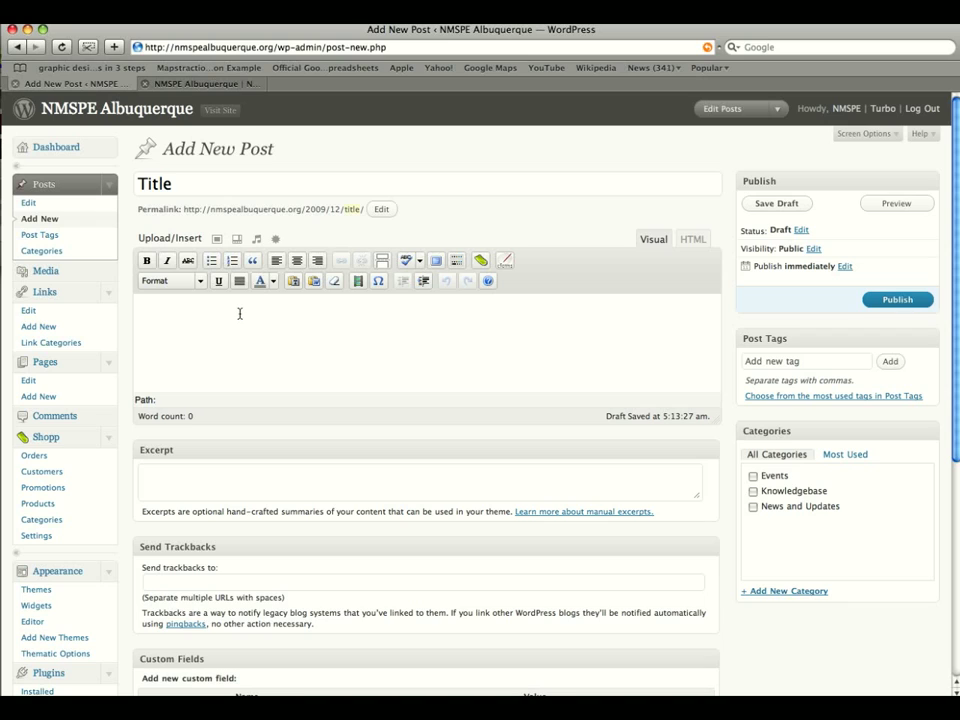
- Write the post body as two paragraphs: "Type a message here..." and "And you can format it..."
click(184, 310)
text(essage here...)
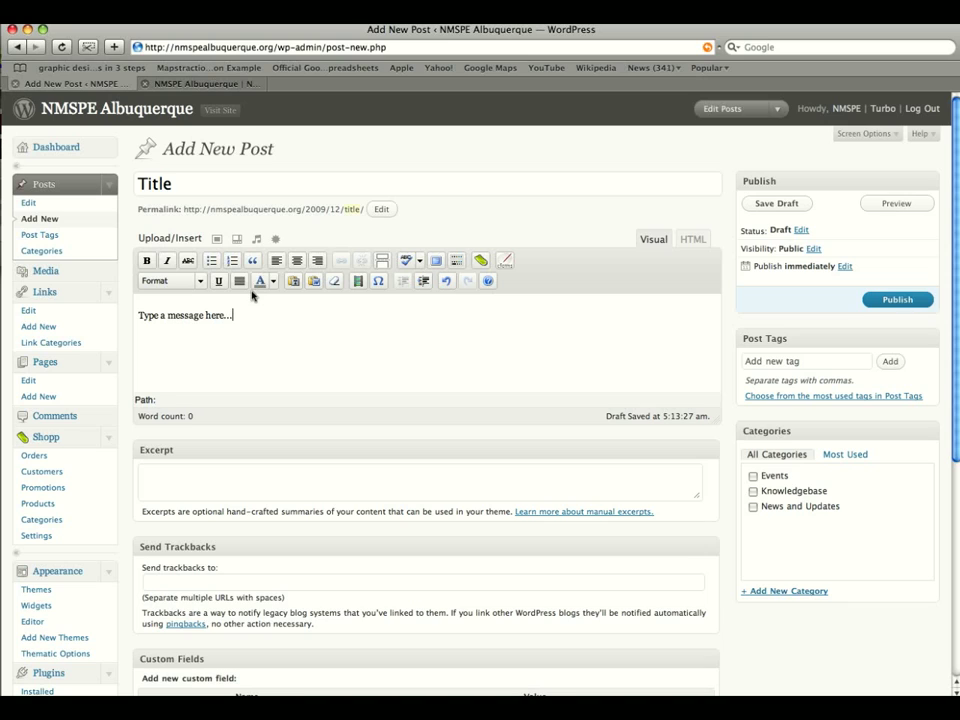
text( And you can forma)
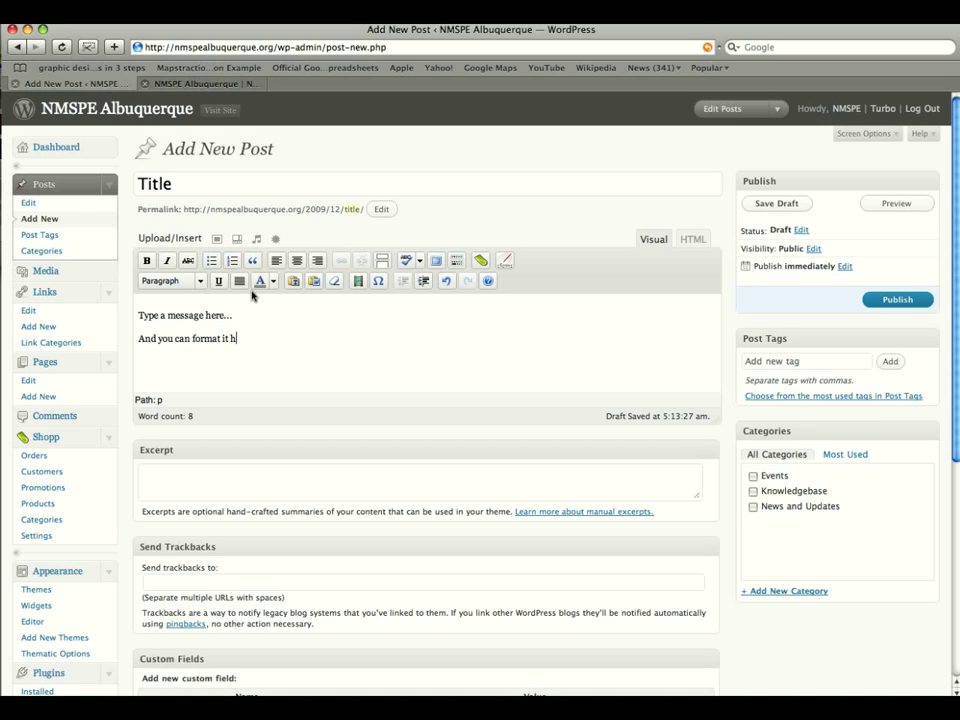
text(t it...)
- Format the line "And you can format it..." as underlined Heading 1 text in dark blue
drag(249, 344, 138, 339)
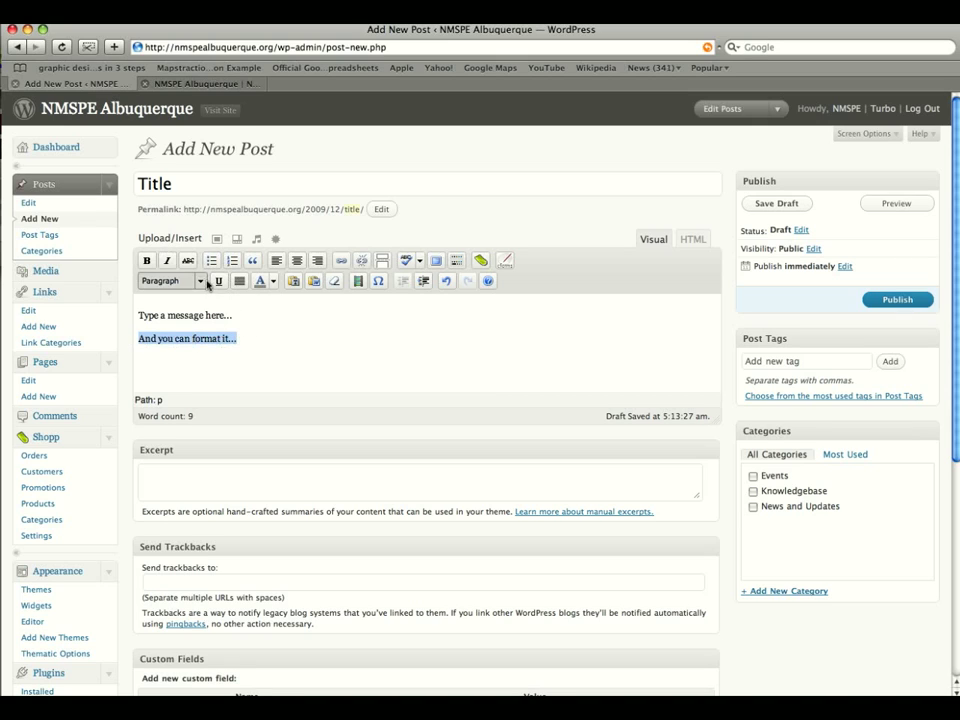
click(218, 281)
click(201, 285)
click(197, 372)
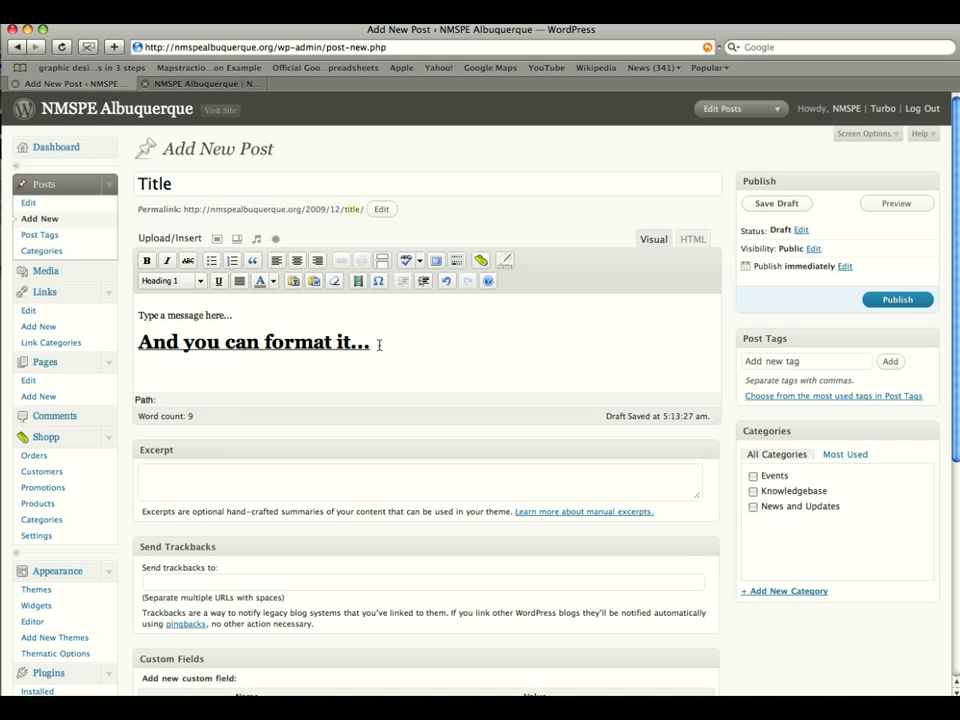
click(273, 281)
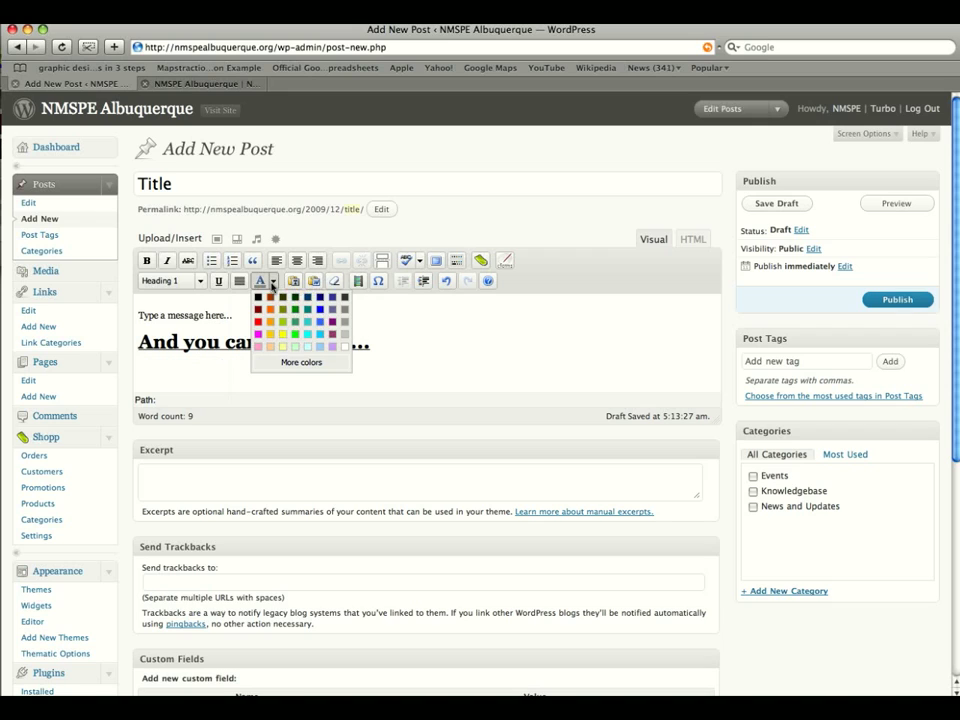
click(319, 299)
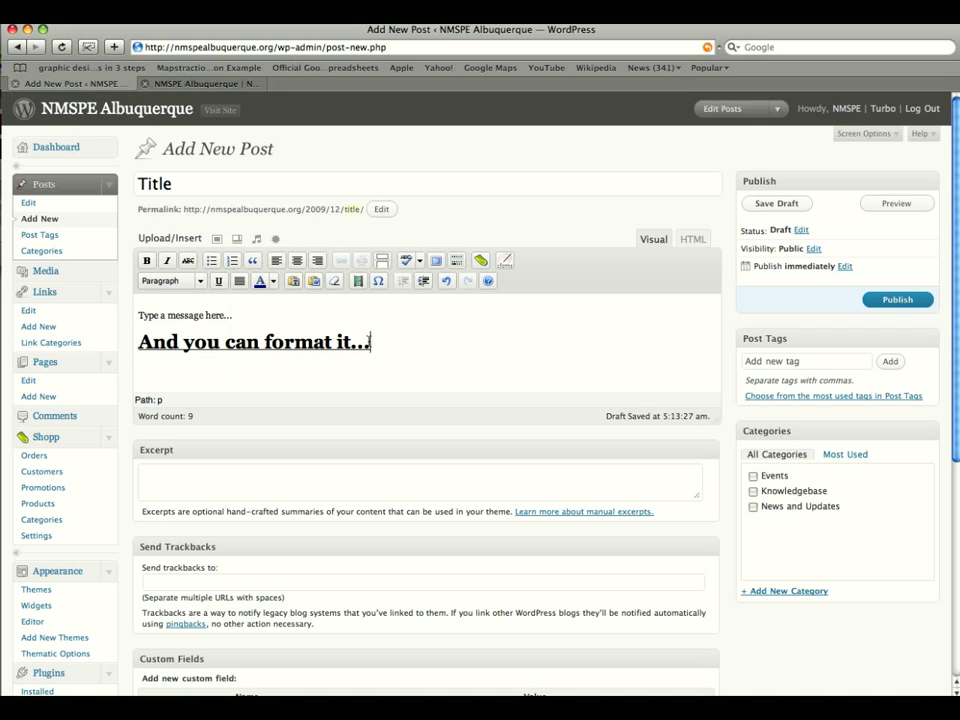
drag(371, 342, 133, 343)
click(260, 281)
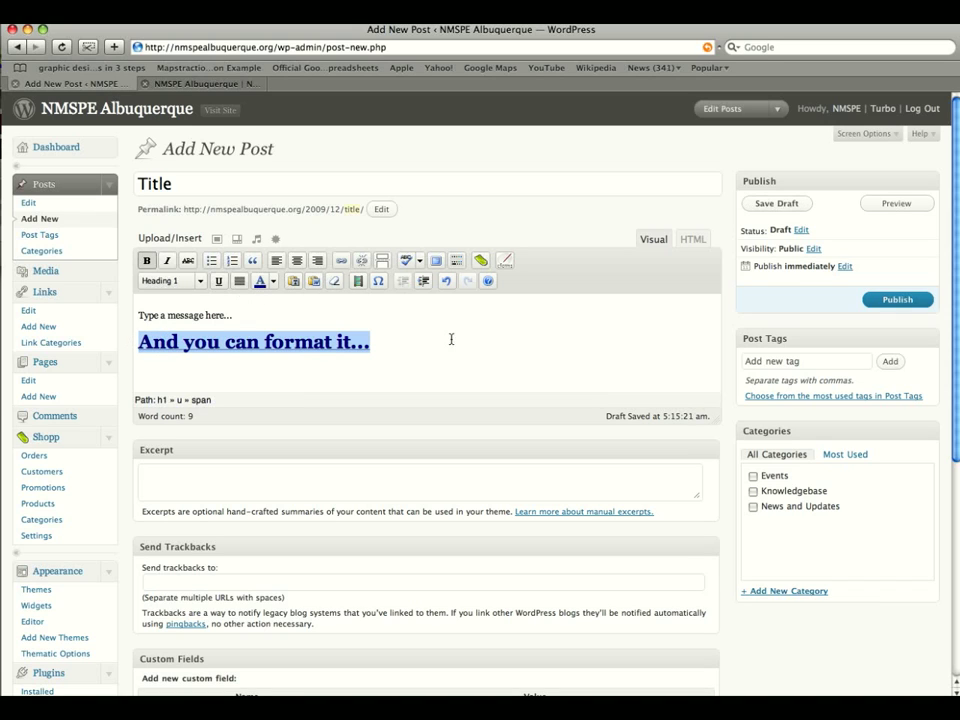
- Examine the link settings for the heading line, including the target options, without inserting a link
click(340, 262)
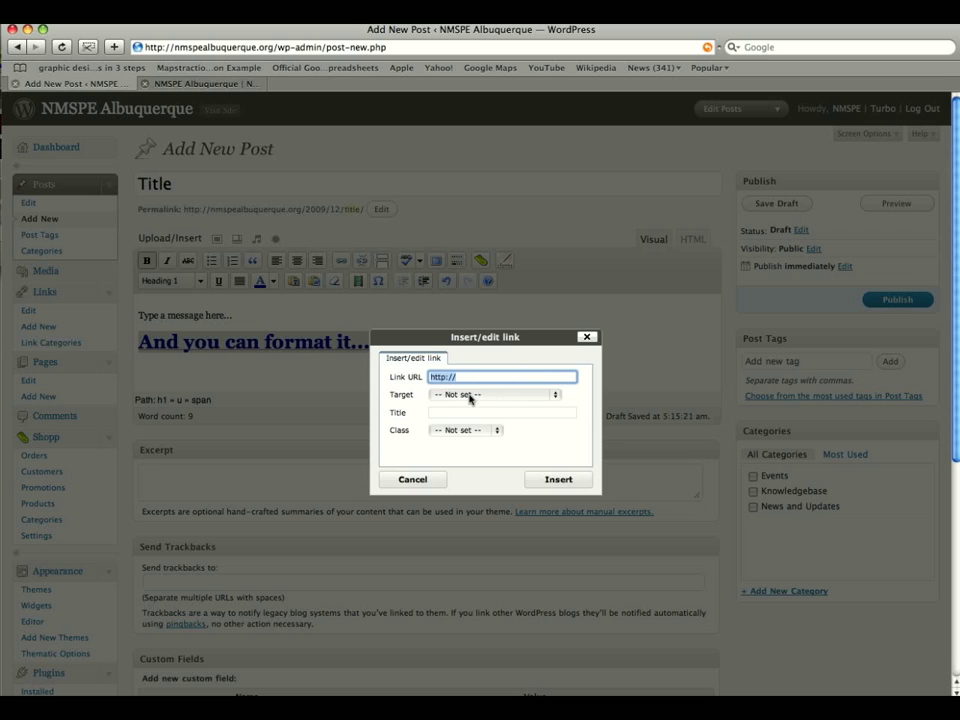
click(467, 394)
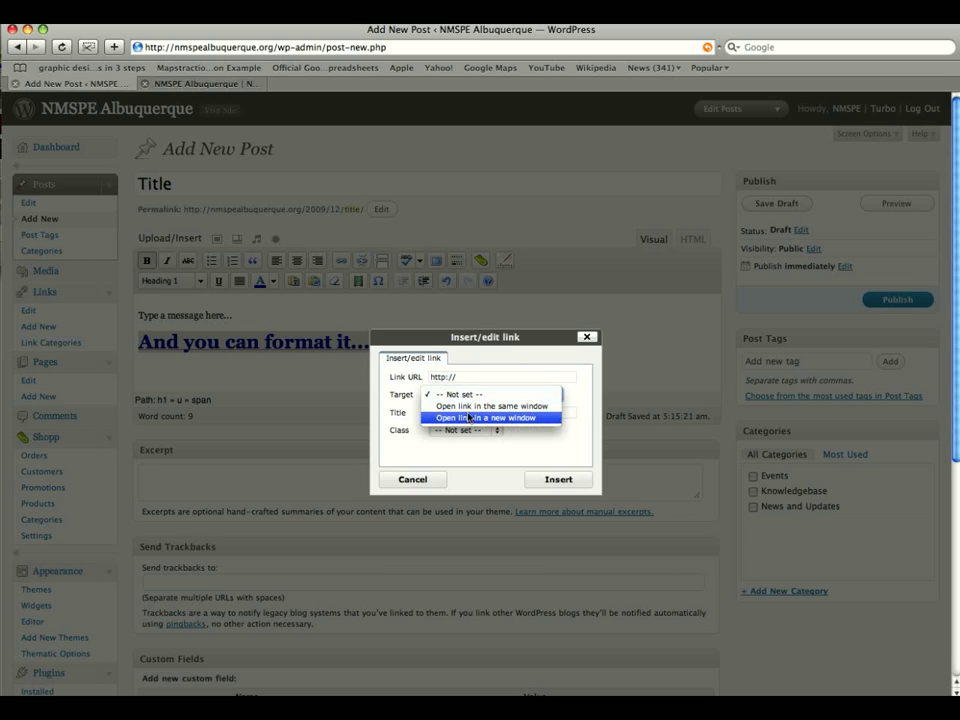
click(543, 445)
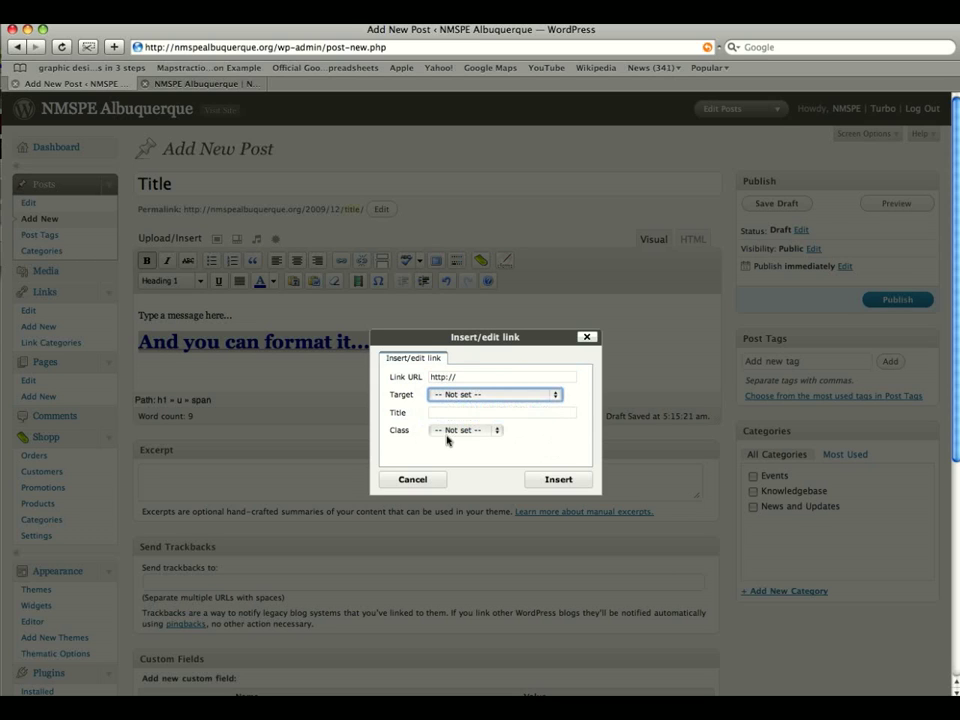
click(395, 482)
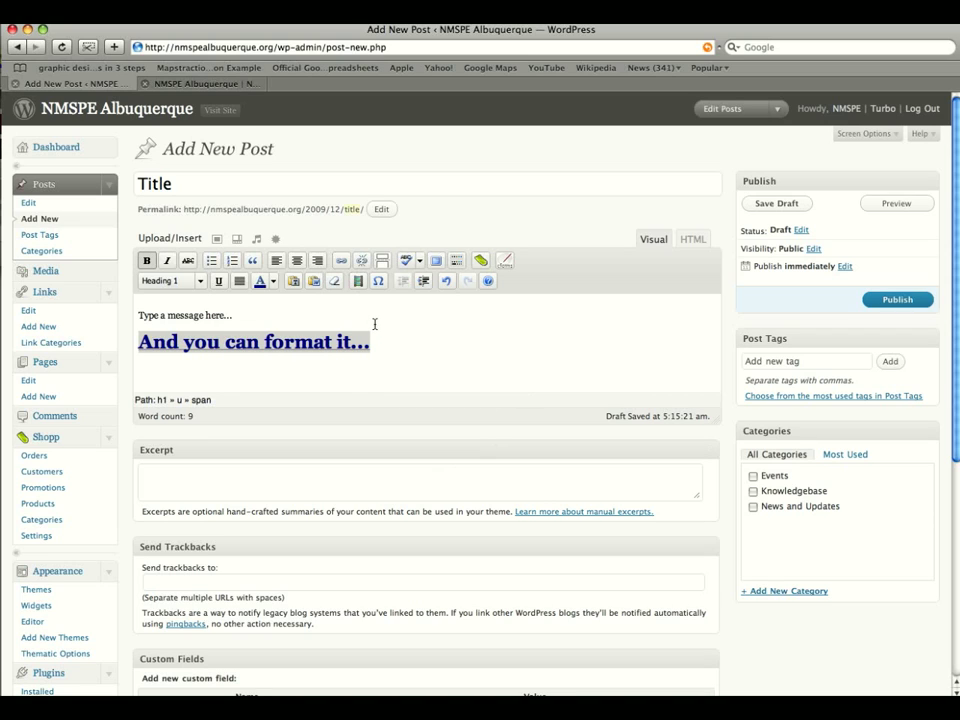
- Add an empty paragraph below "Type a message here..." and view the Paste from Word dialog without inserting anything
click(343, 315)
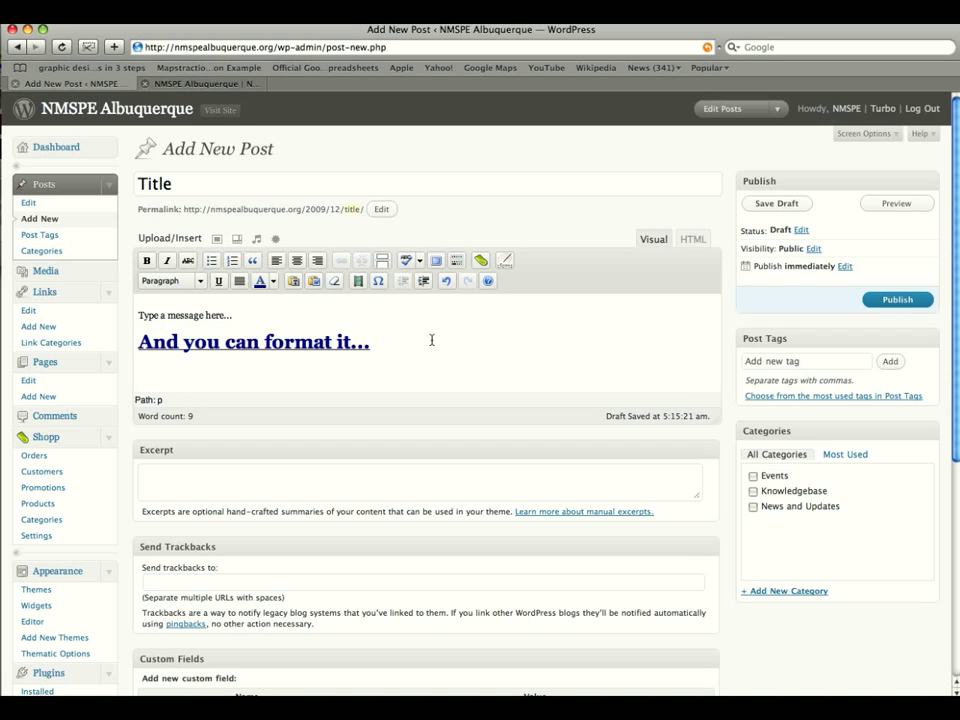
key(Return)
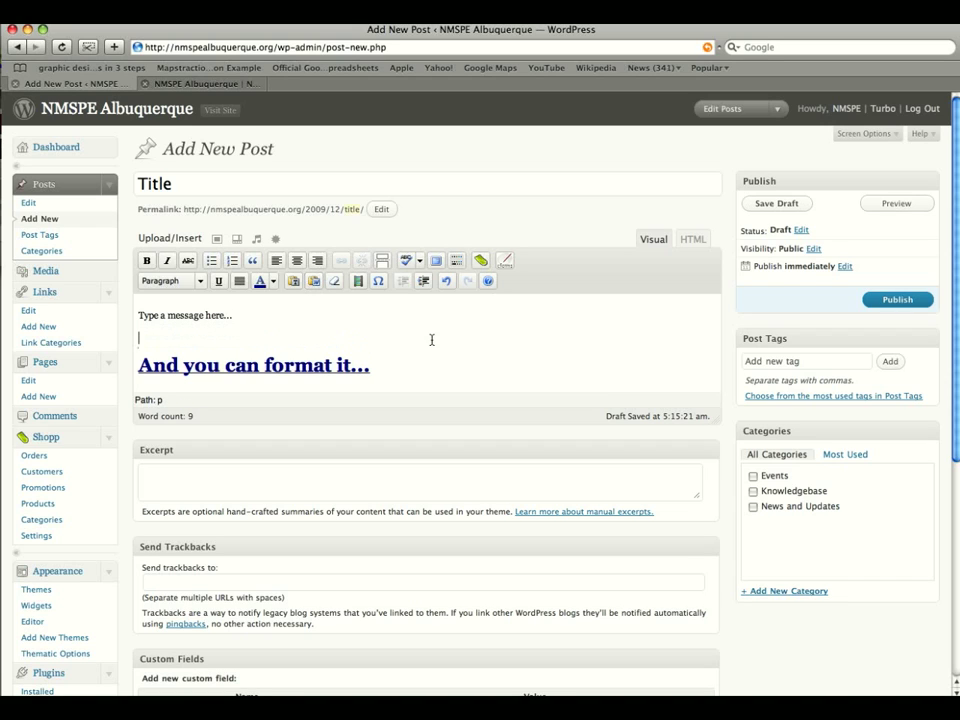
click(313, 287)
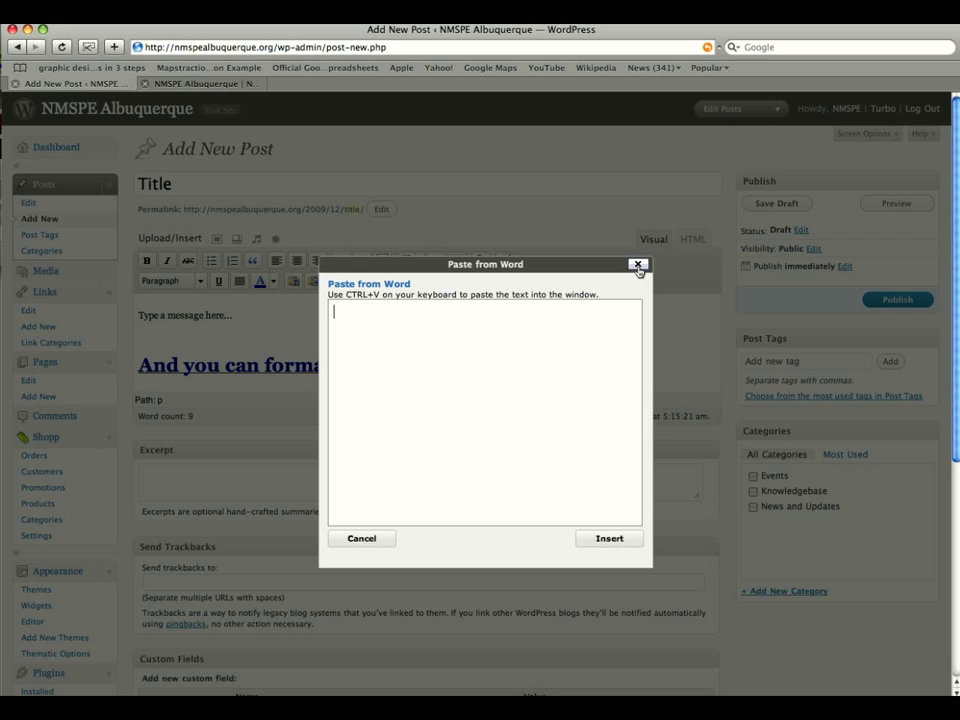
click(638, 266)
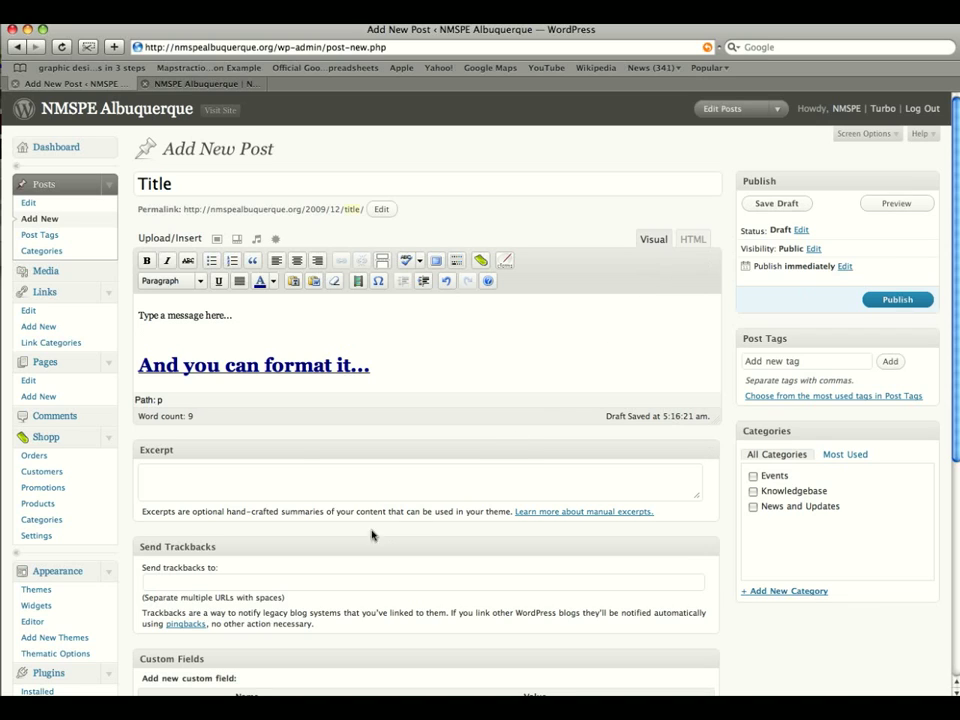
- Review the post form's sections from Excerpt down to RS Event, and switch to the public site's home page
click(439, 476)
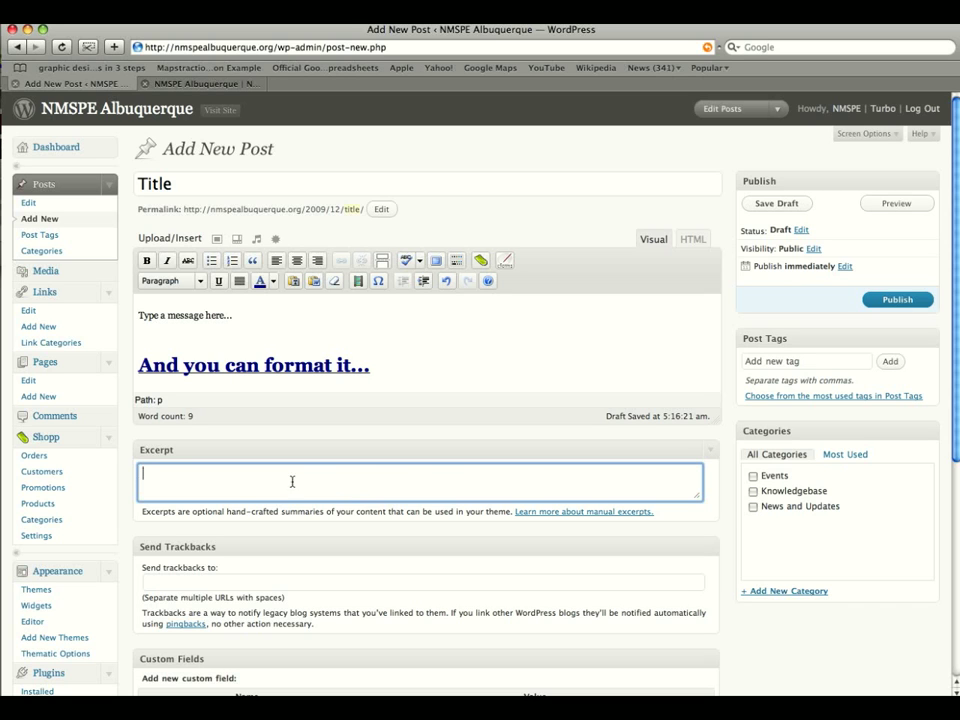
drag(953, 300, 950, 530)
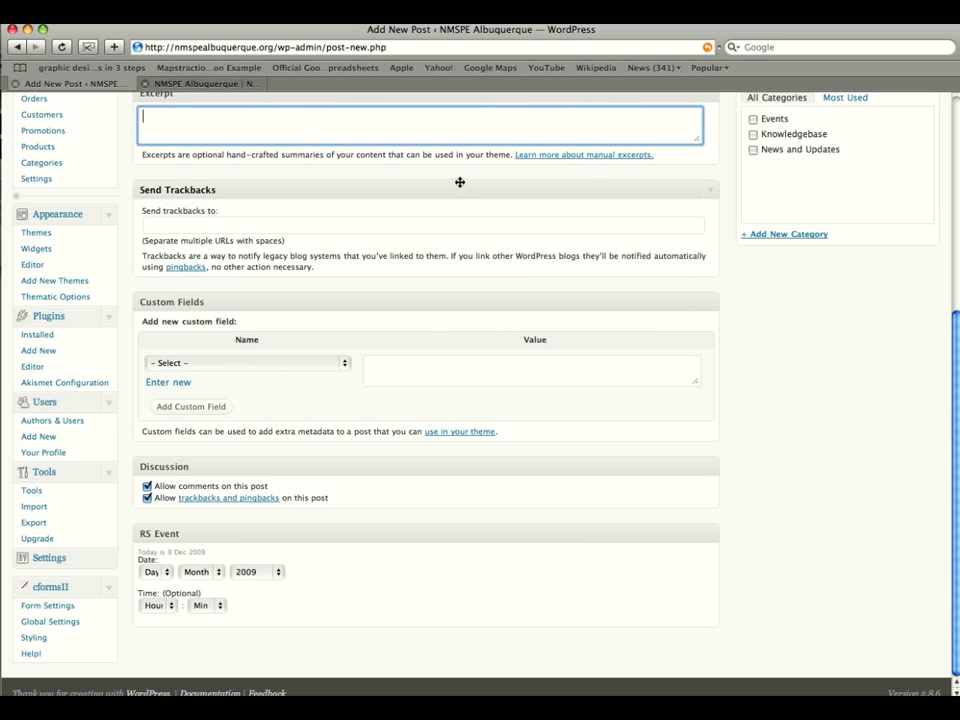
scroll(459, 182, up, 5)
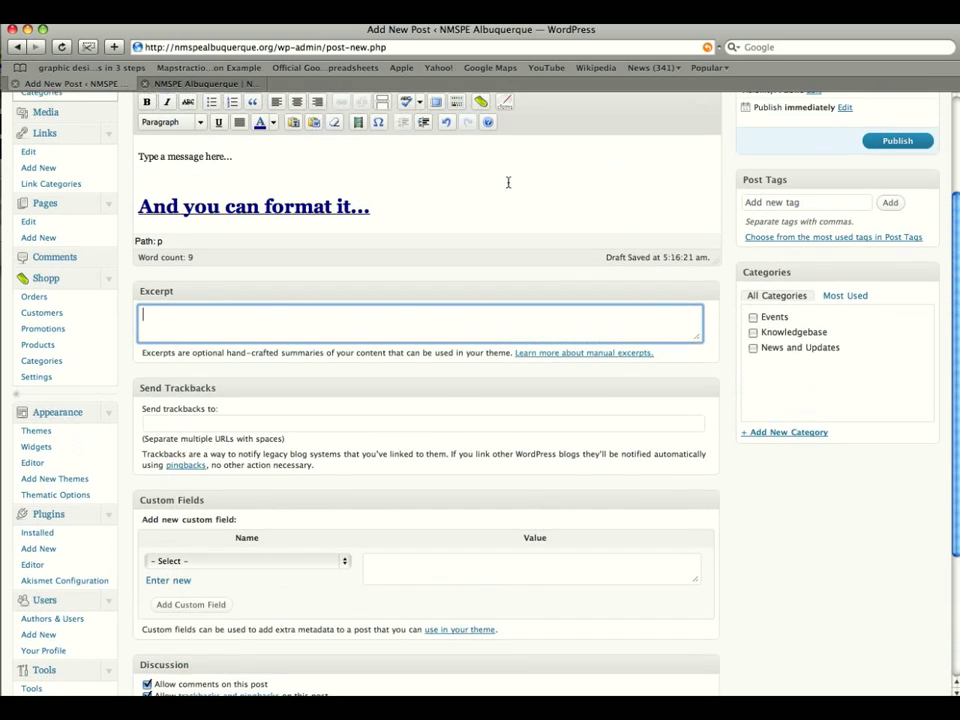
scroll(955, 248, down, 5)
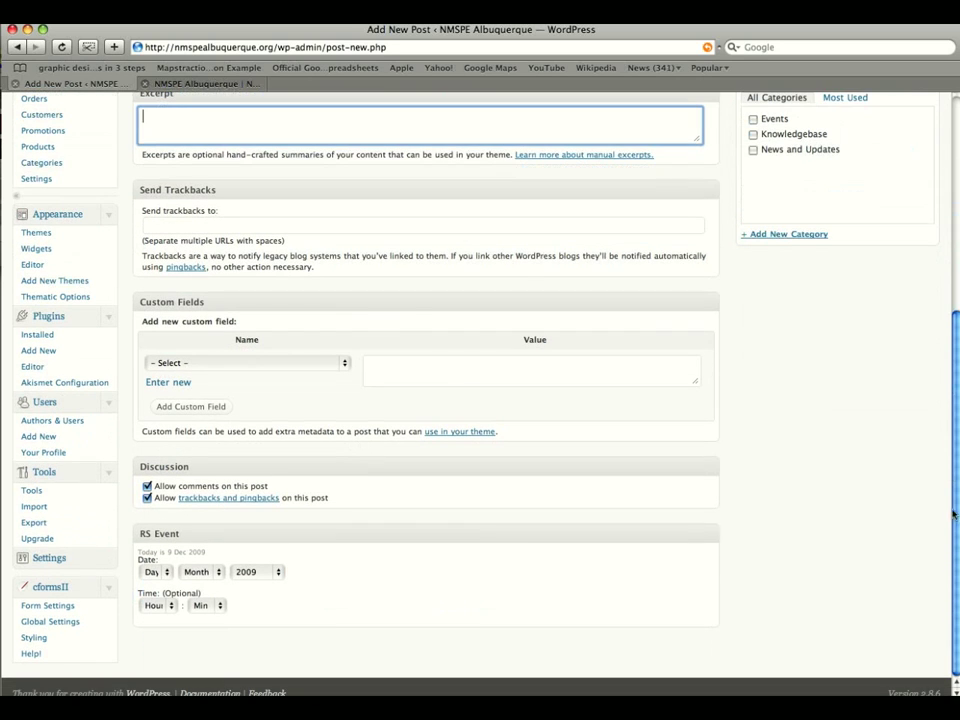
click(190, 84)
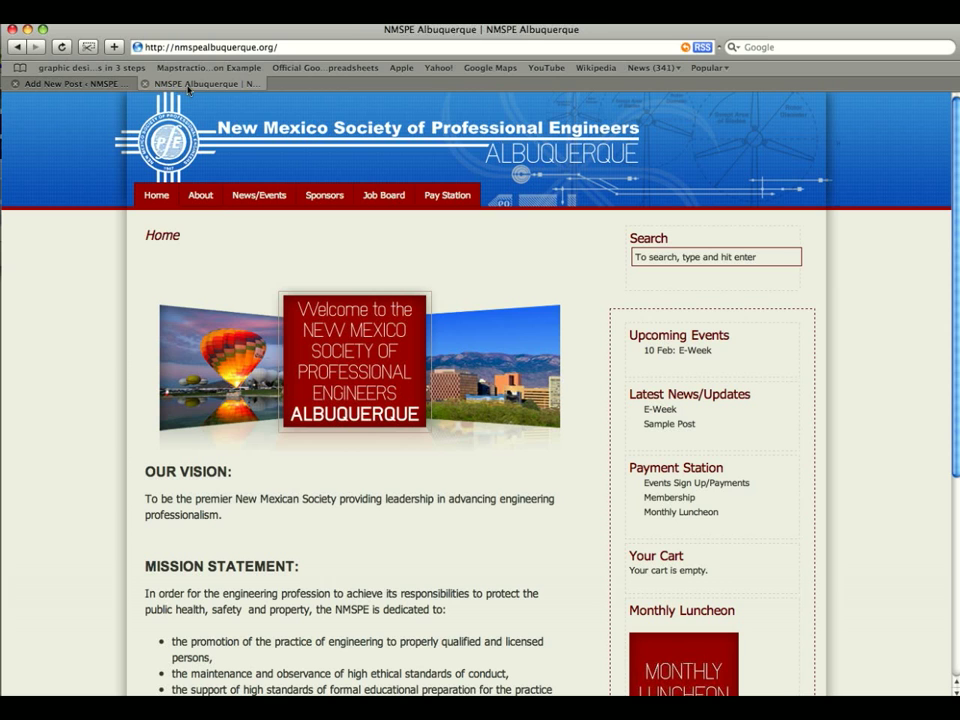
- Examine the Upcoming Events list on the public home page, and return to the new post form
scroll(710, 268, down, 3)
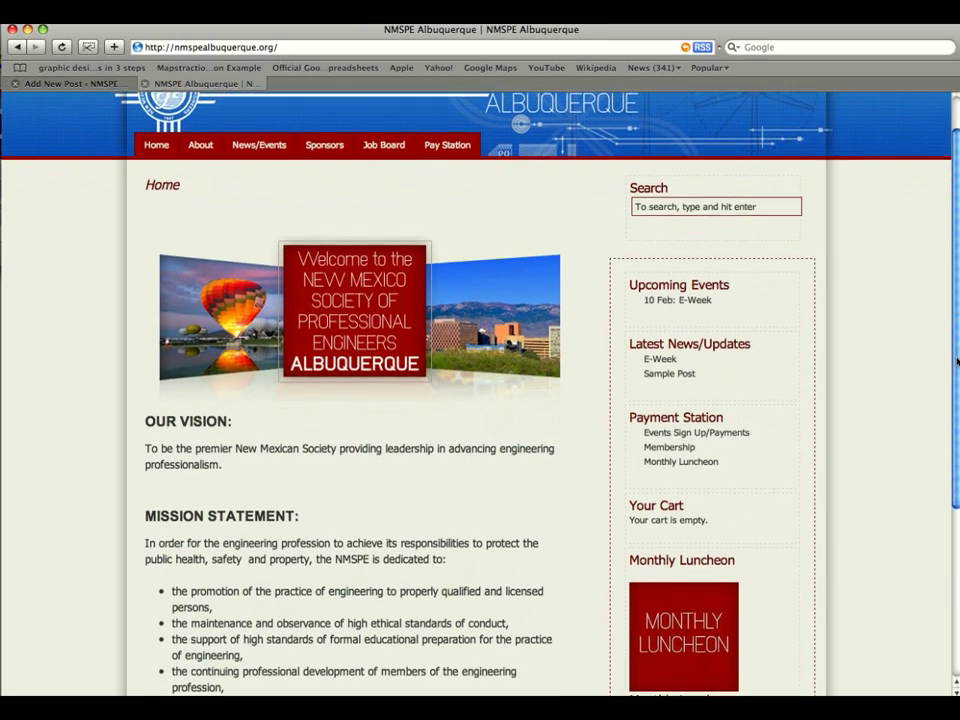
drag(731, 255, 630, 254)
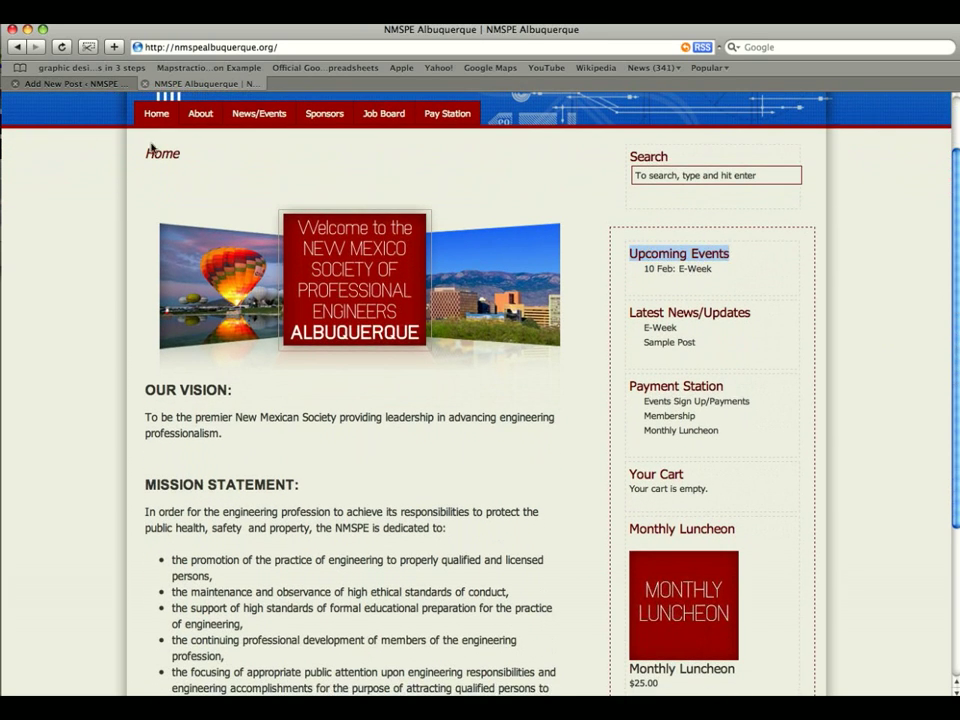
click(68, 83)
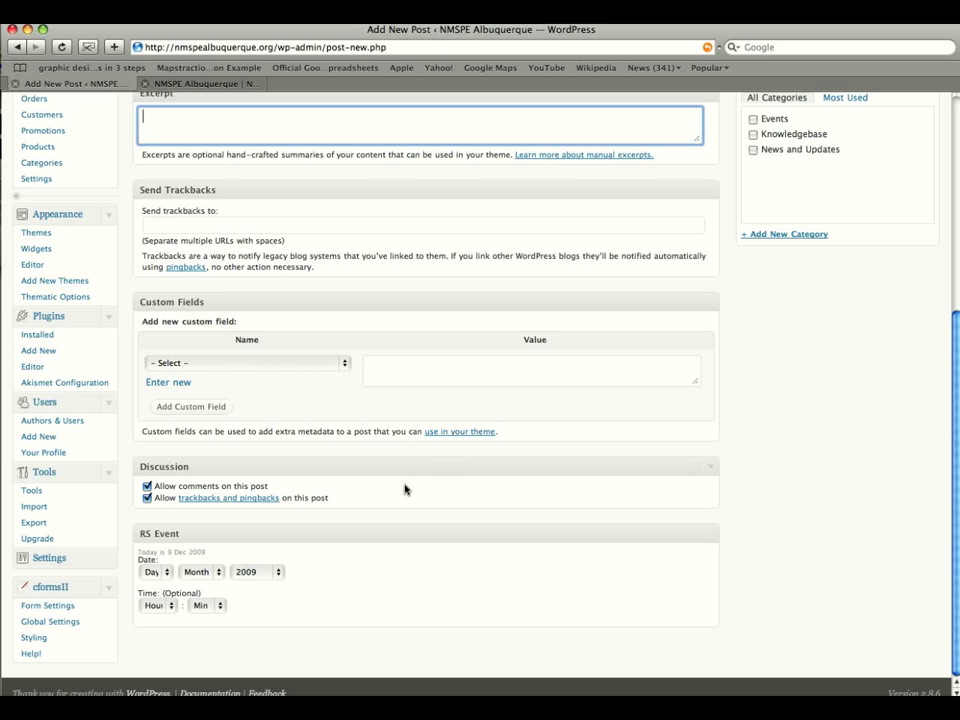
- Set the RS Event date of the post to 2 Feb 2010
click(163, 572)
click(160, 604)
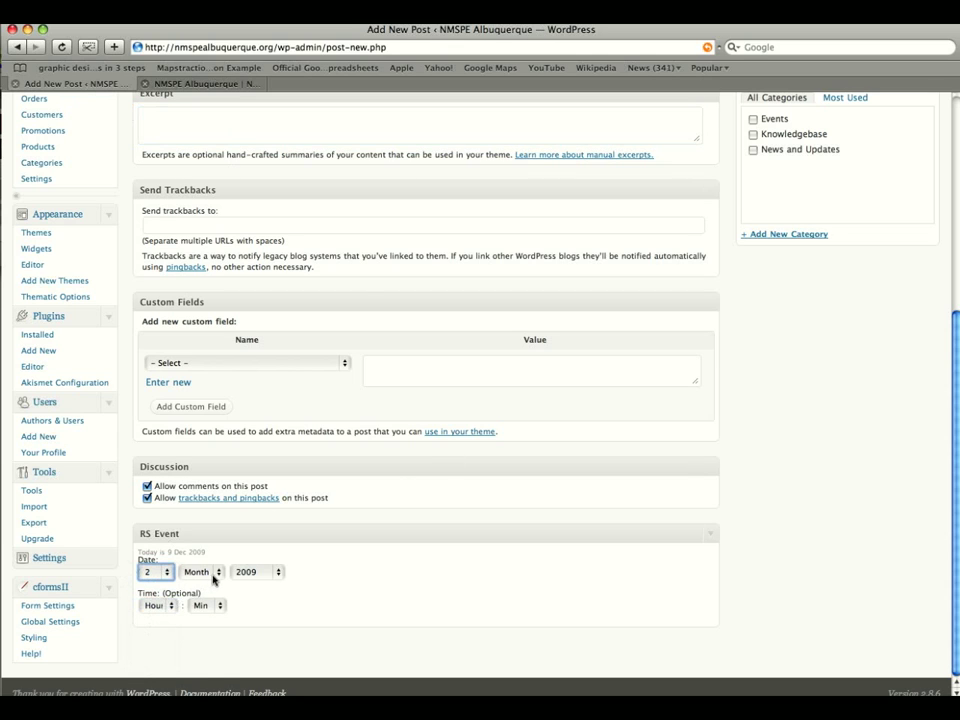
click(205, 572)
click(208, 604)
click(278, 572)
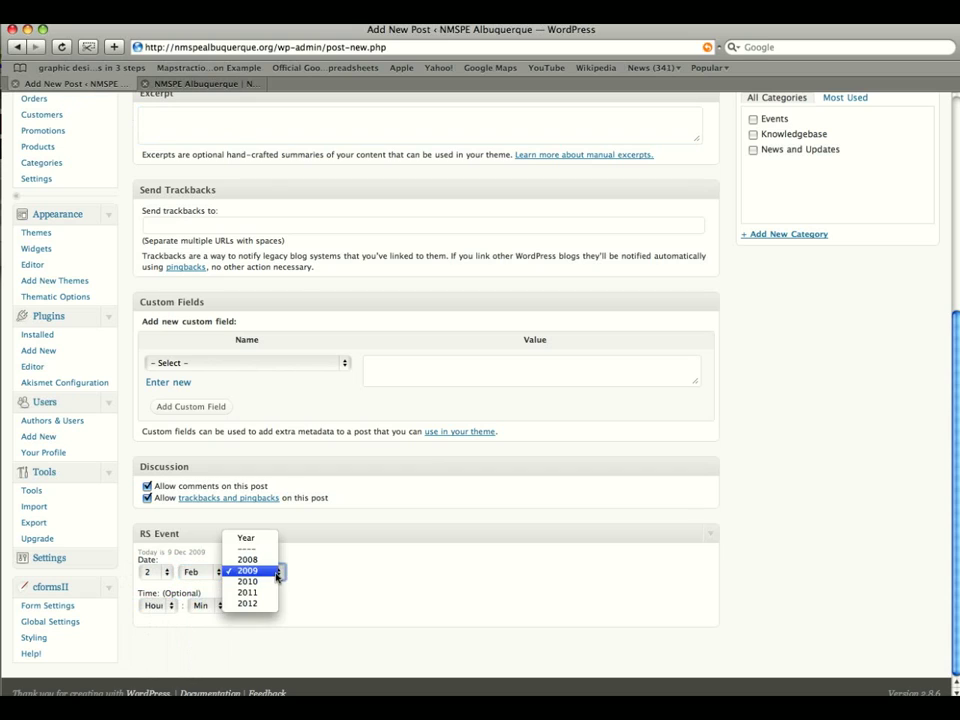
click(250, 582)
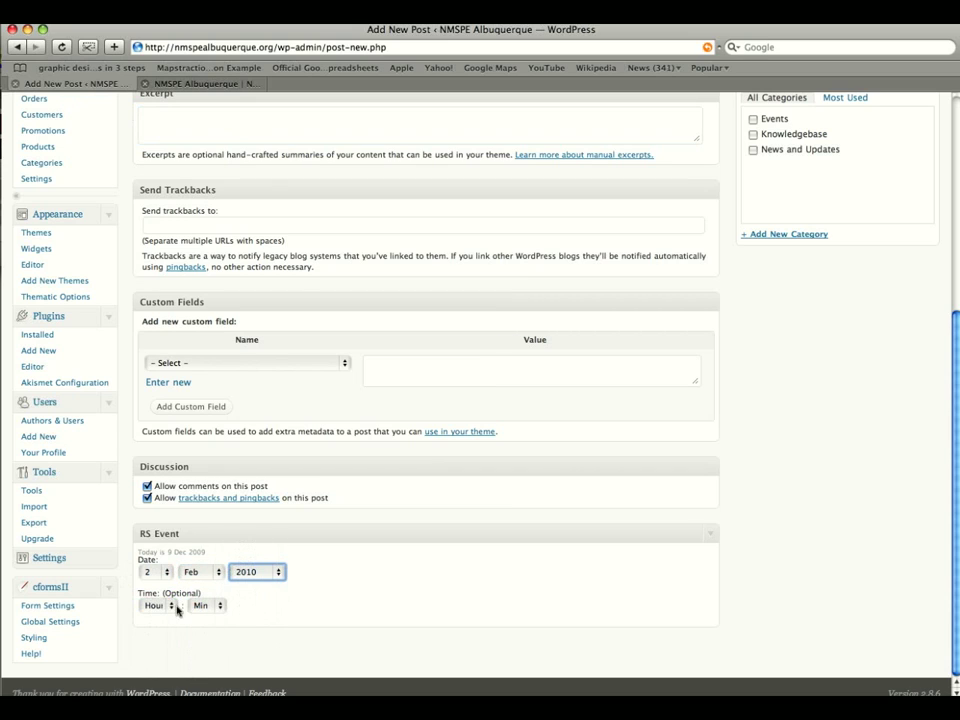
- Set the optional RS Event time to 01:25
click(170, 606)
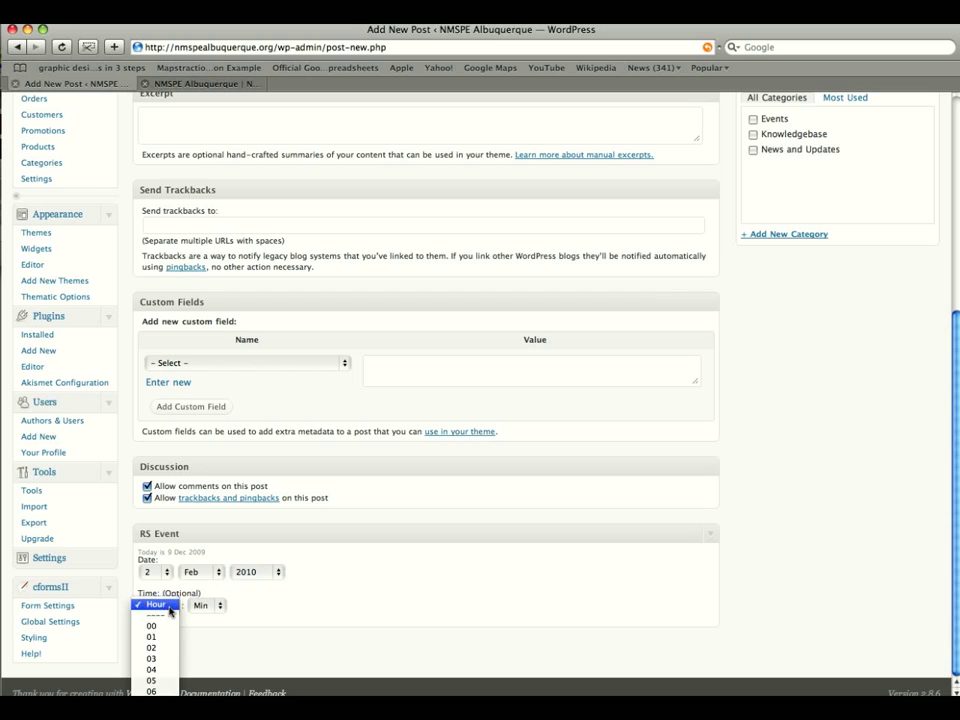
click(155, 637)
click(215, 605)
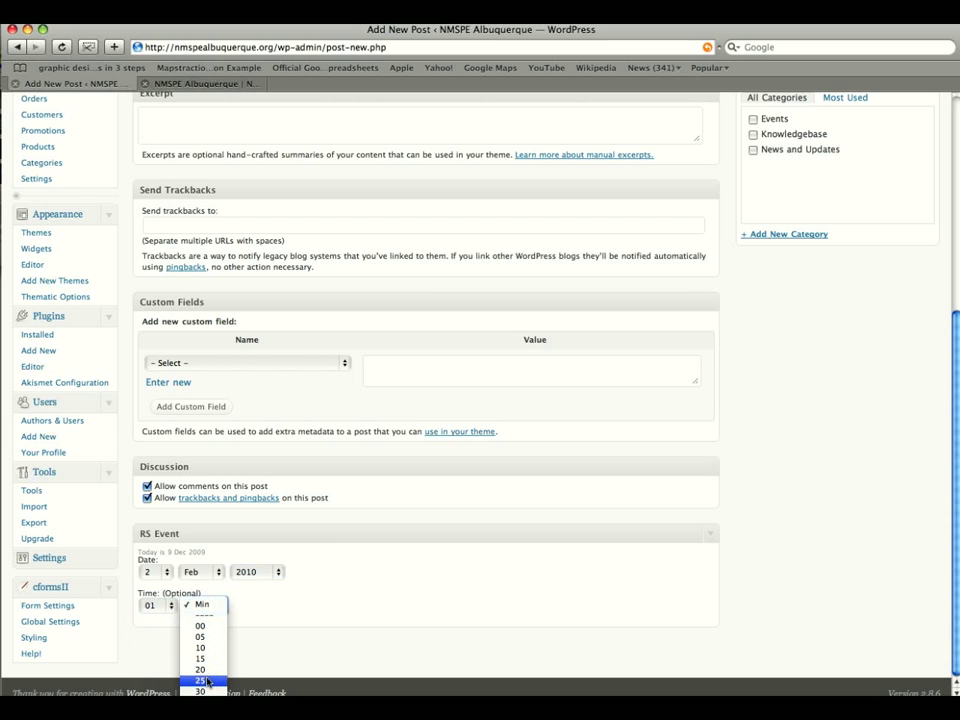
click(203, 681)
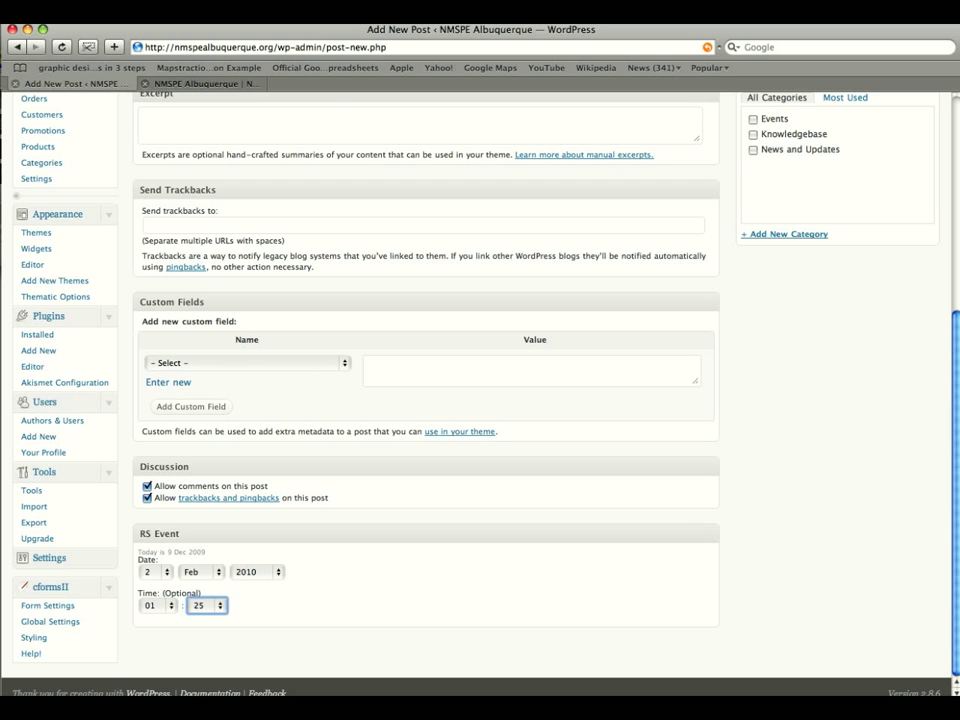
- Assign the post to the Events category
scroll(872, 469, up, 2)
scroll(872, 469, up, 5)
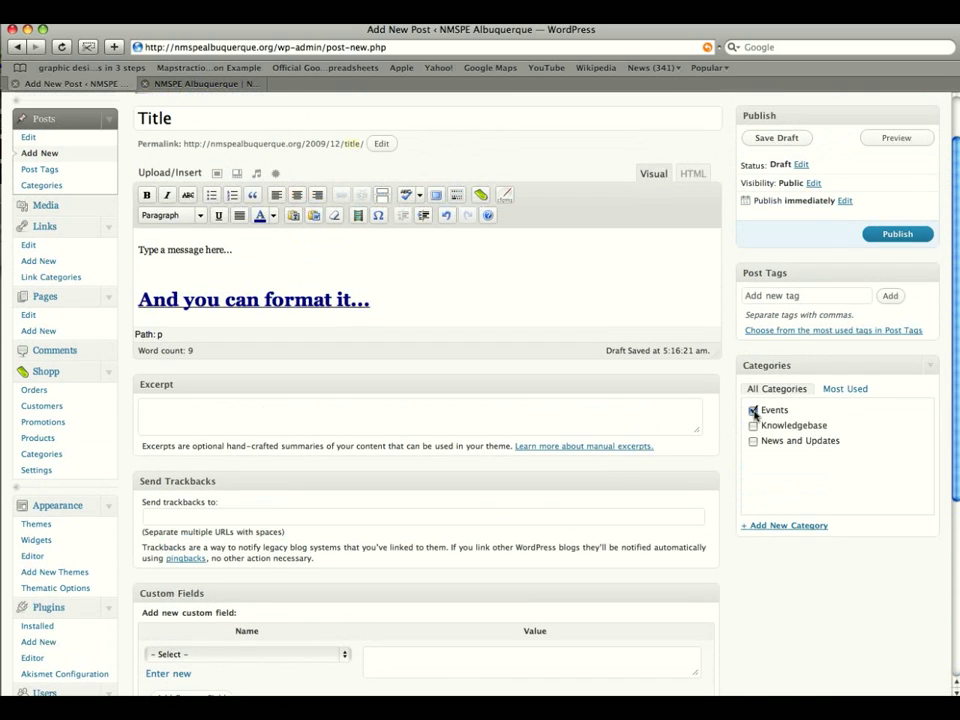
click(754, 411)
- Add a new category named "Articles" with Knowledgebase as its parent category
click(797, 528)
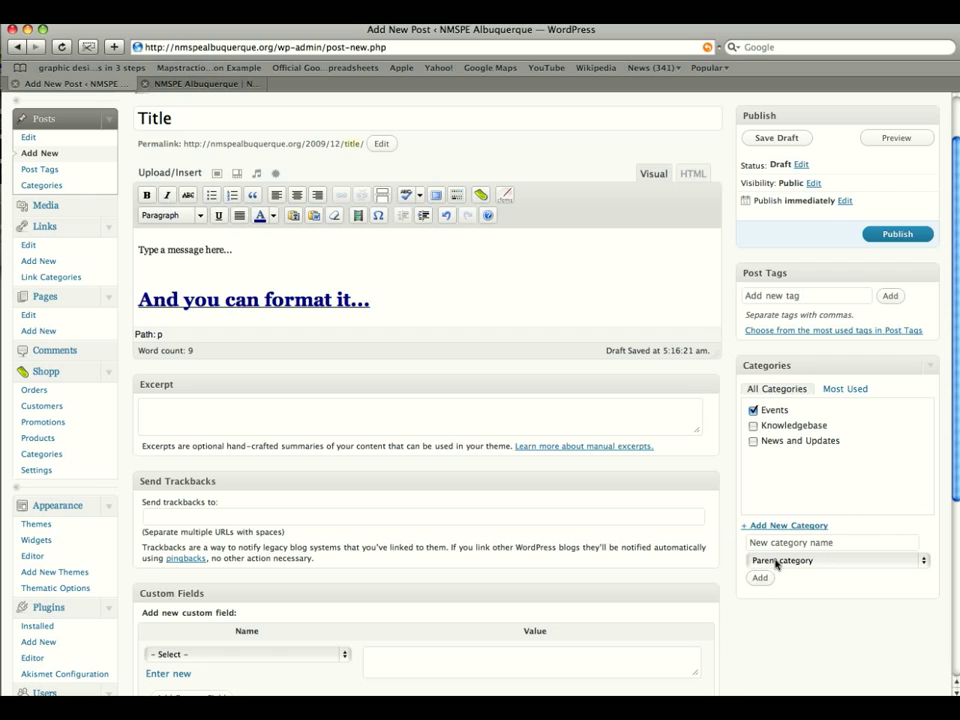
click(783, 545)
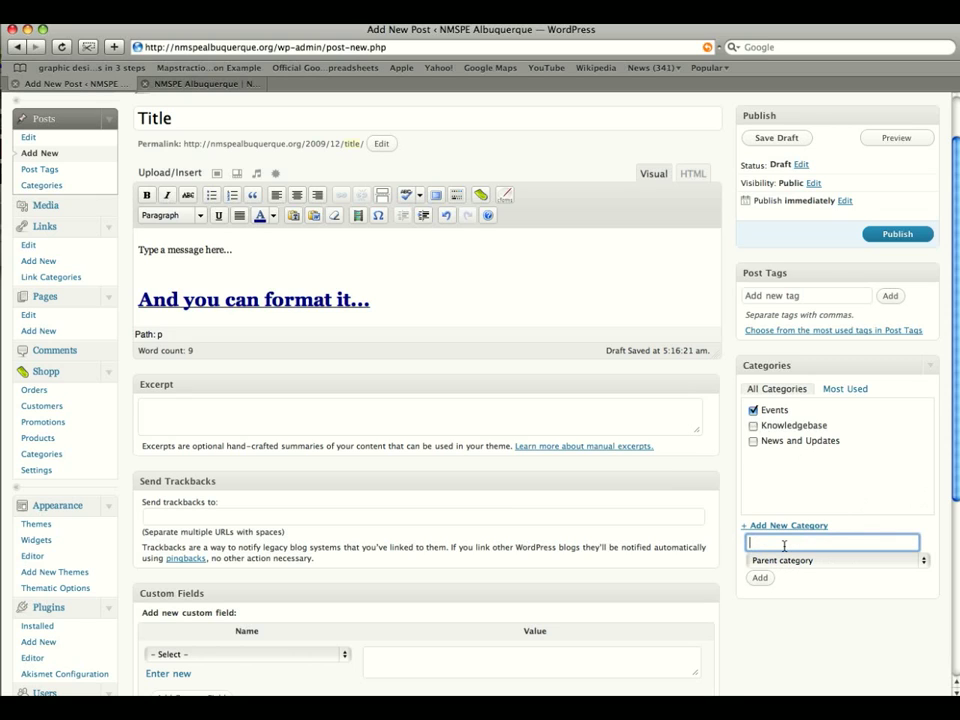
text(Articles)
click(819, 562)
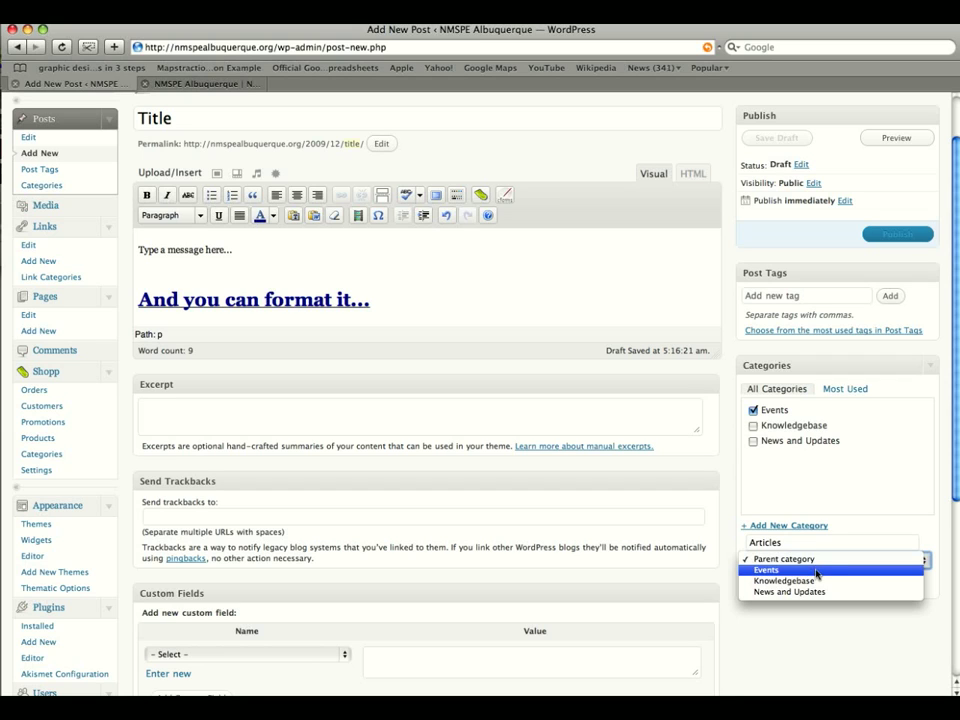
click(790, 581)
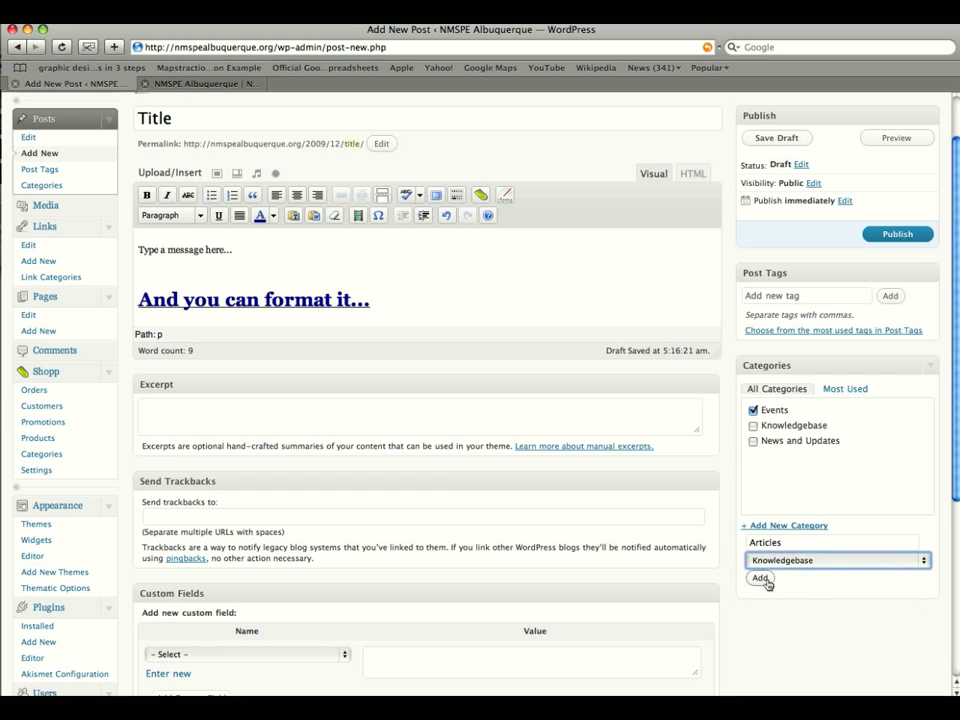
key(Return)
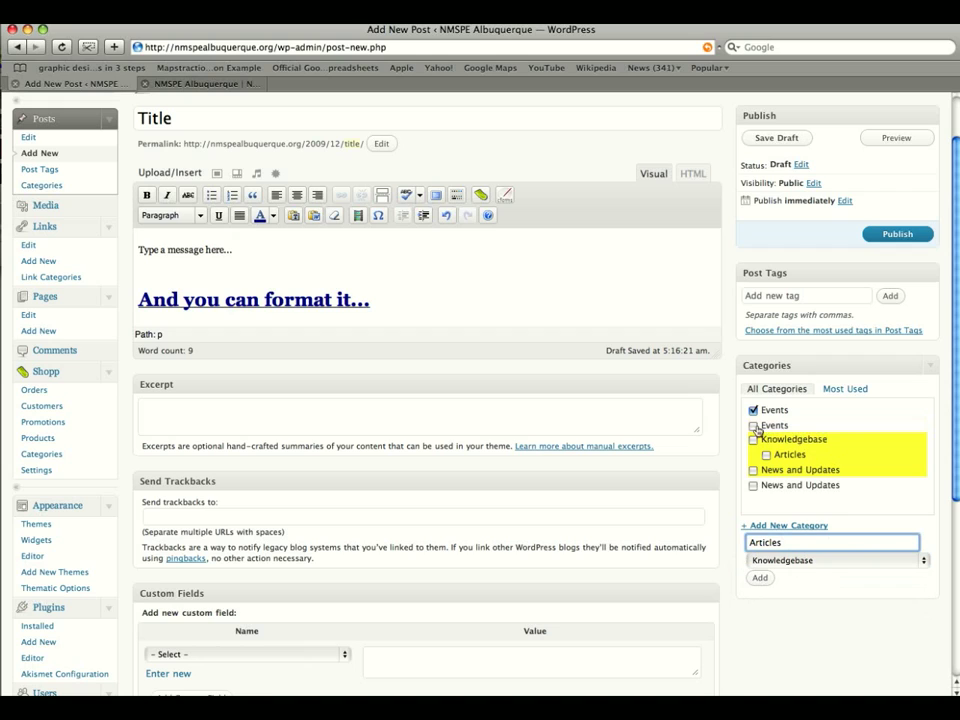
click(767, 456)
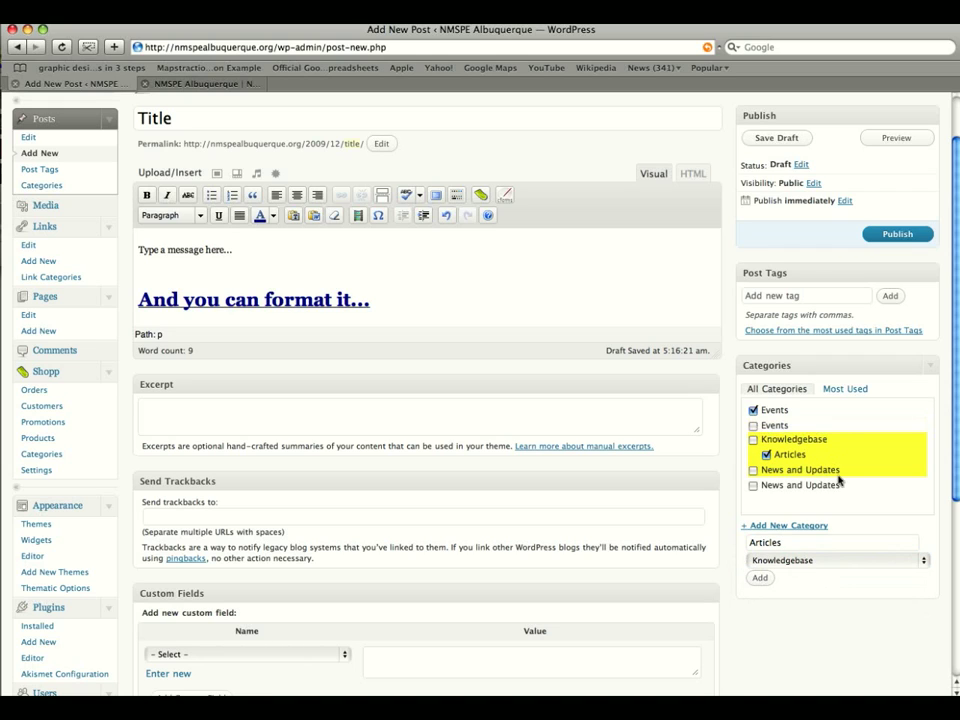
click(755, 425)
click(754, 425)
- Add the post tags "Event", "New Mexico" and "NMSPE"
scroll(806, 293, up, 2)
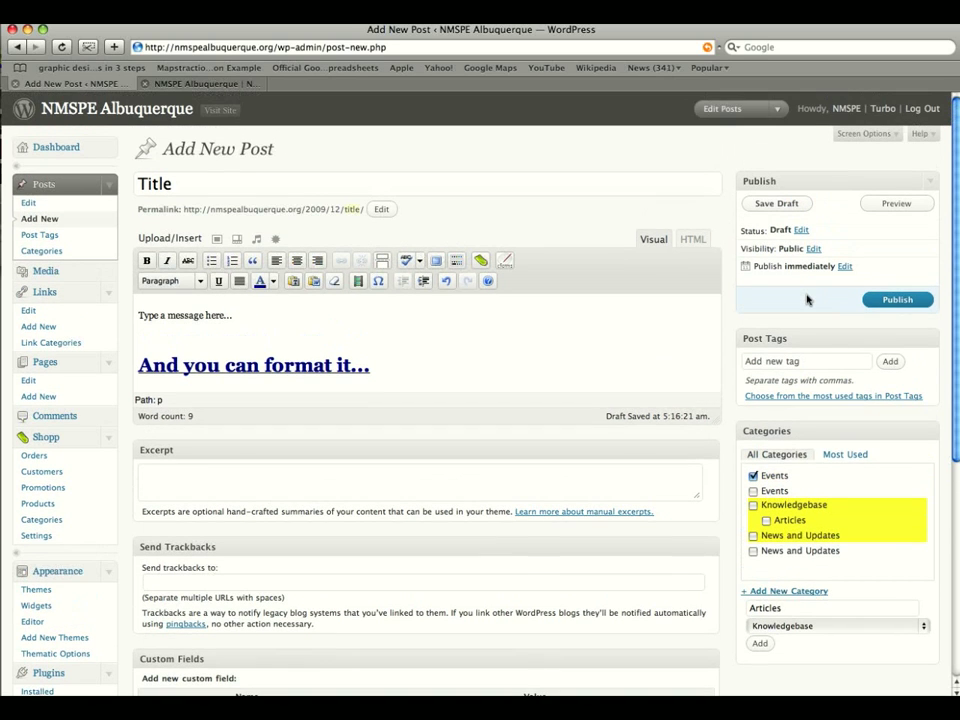
click(810, 362)
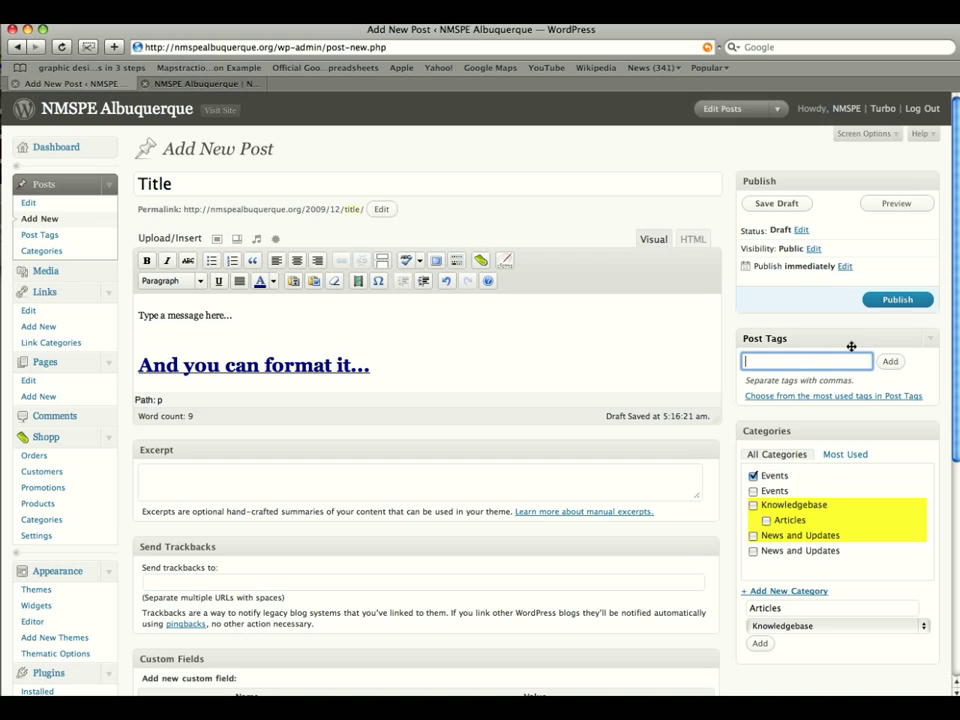
key(Return)
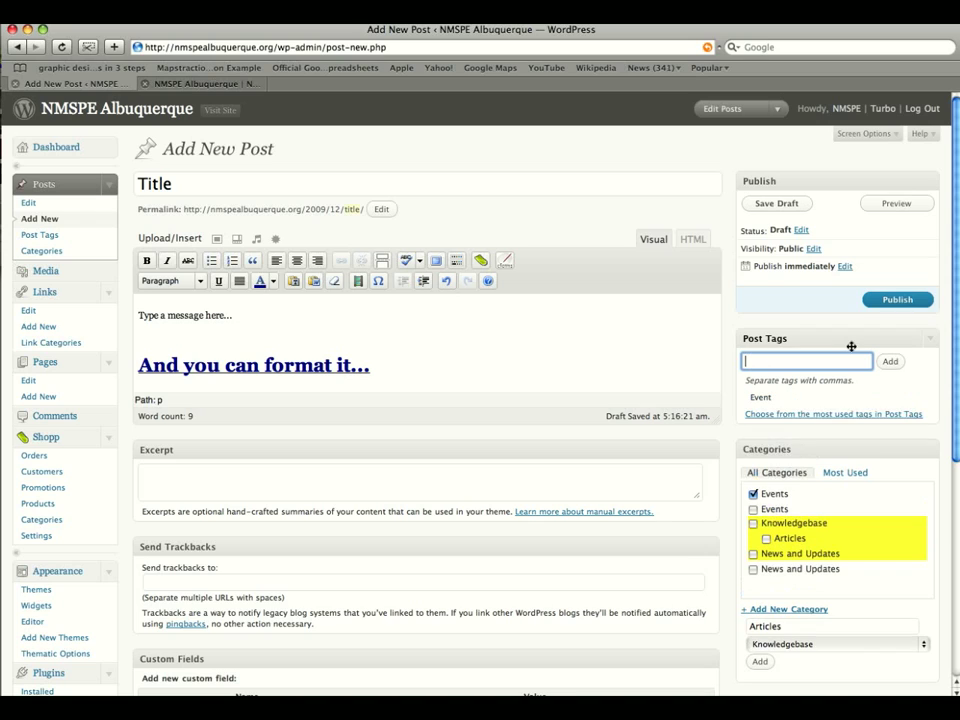
text(New Mexico)
key(Return)
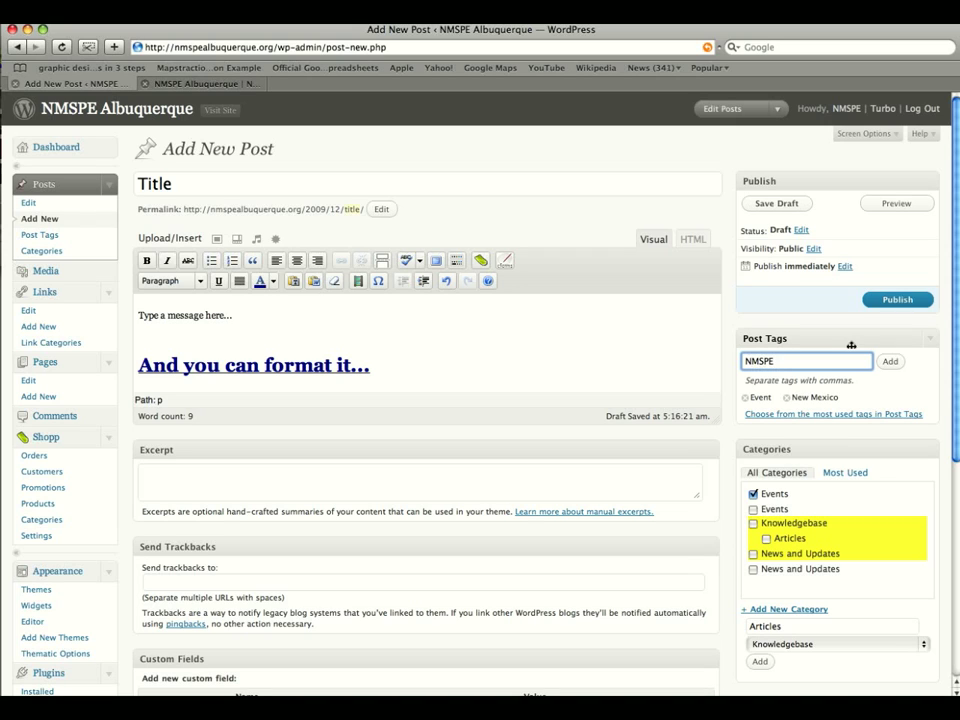
key(Return)
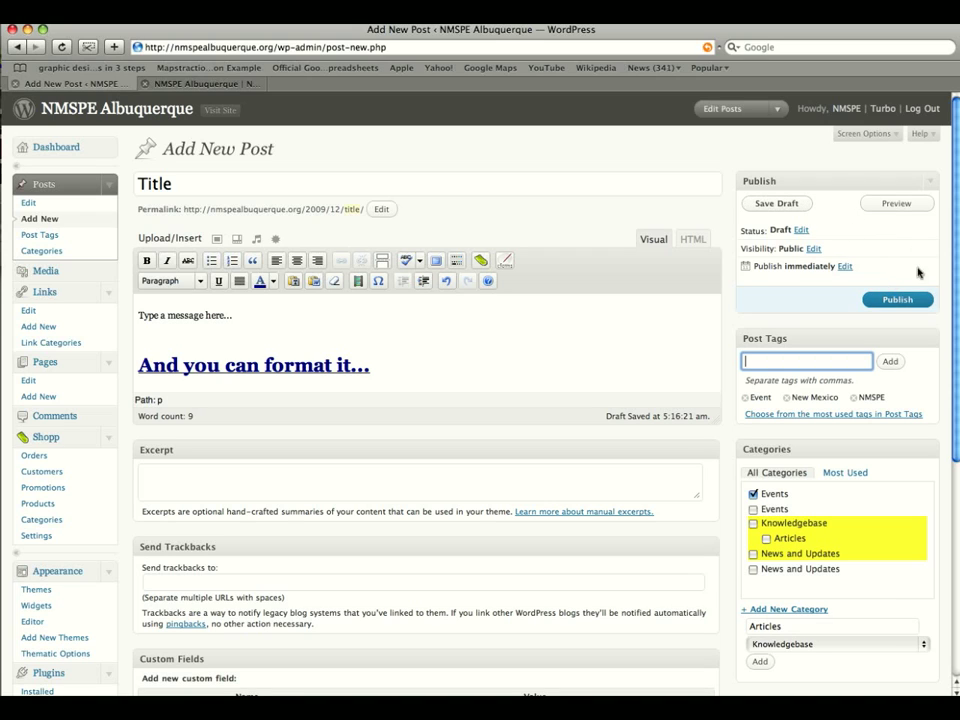
- Preview the whole post as a site page, close the preview, and publish the post
click(903, 205)
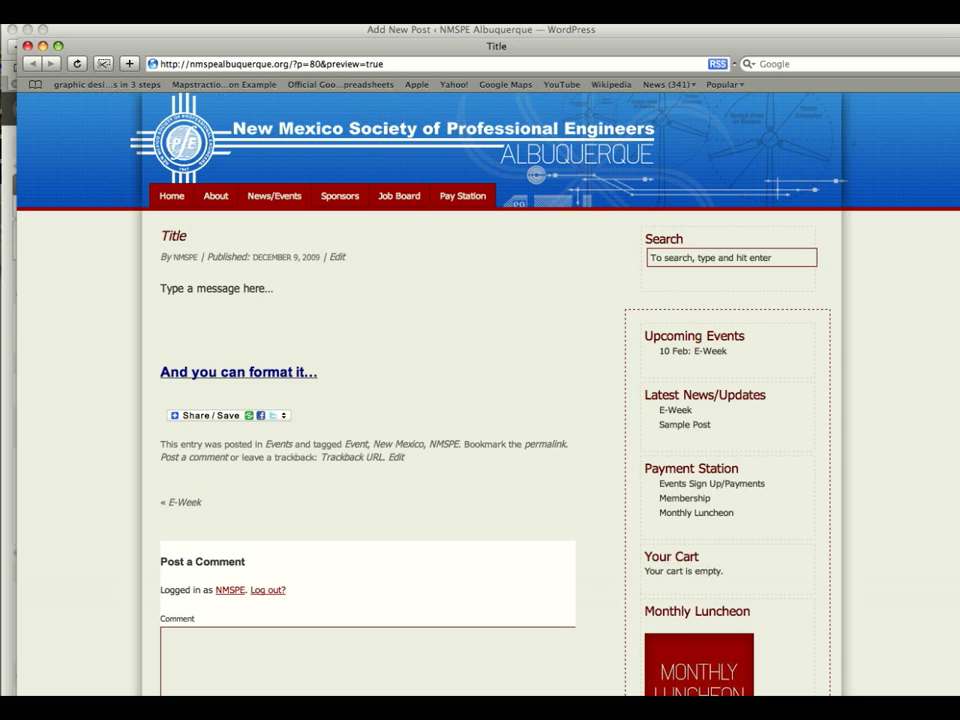
scroll(717, 297, down, 5)
scroll(717, 297, up, 5)
click(28, 46)
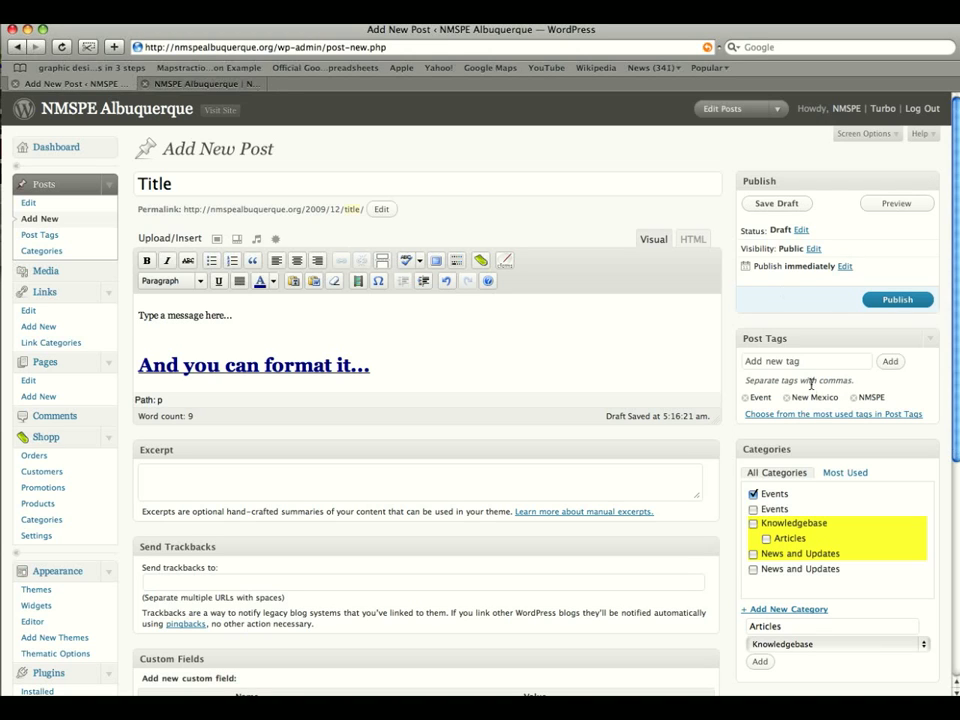
click(874, 302)
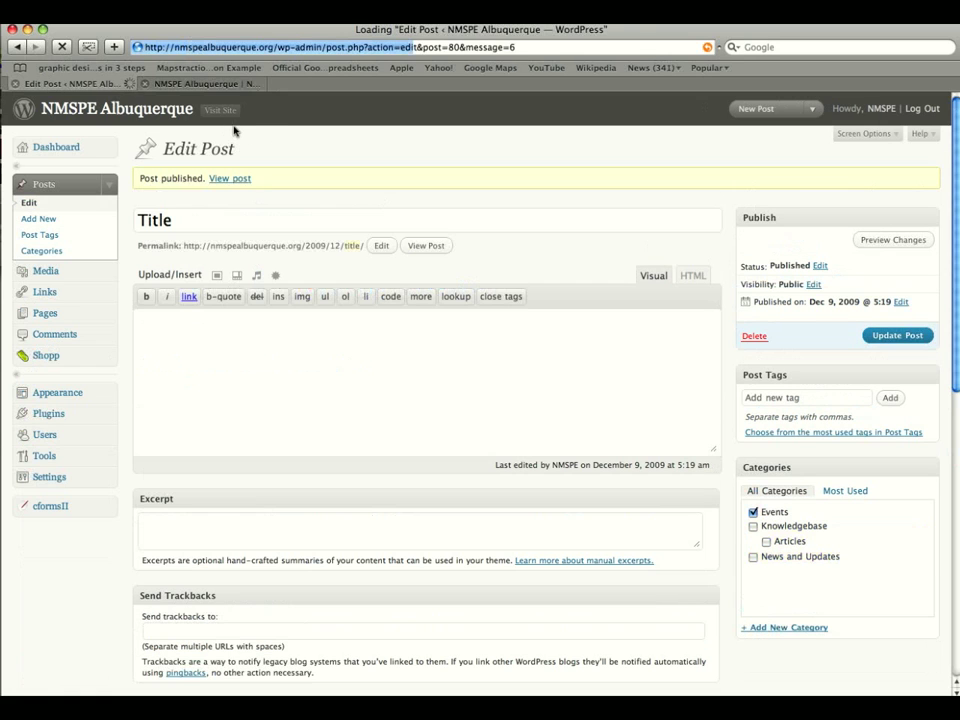
- Reload the public home page, and open the published "Title" post through the News/Events page
click(204, 84)
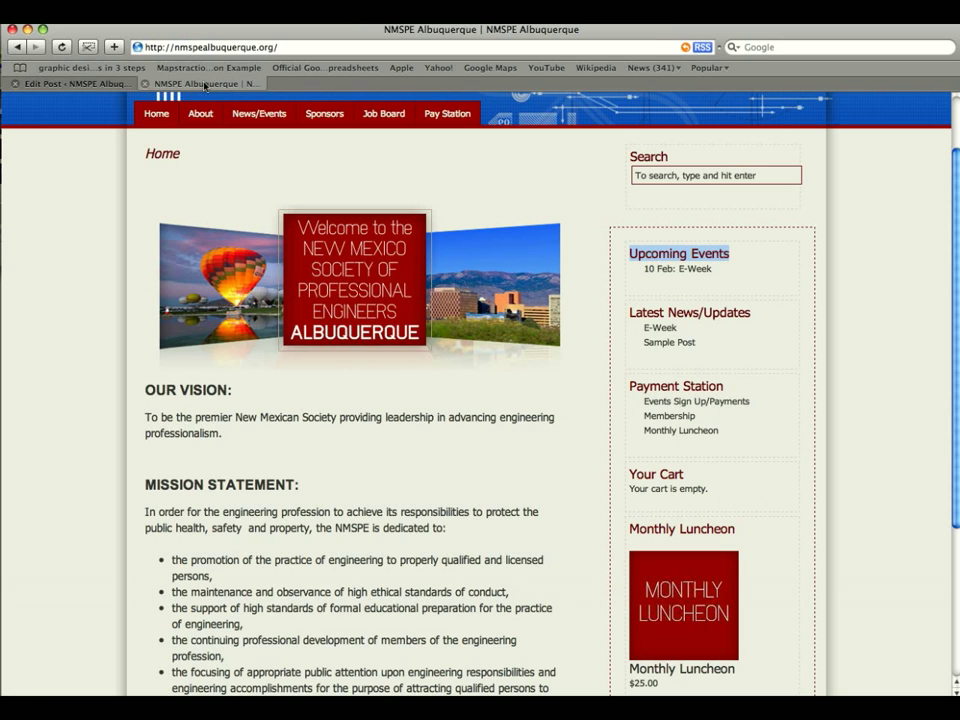
click(60, 47)
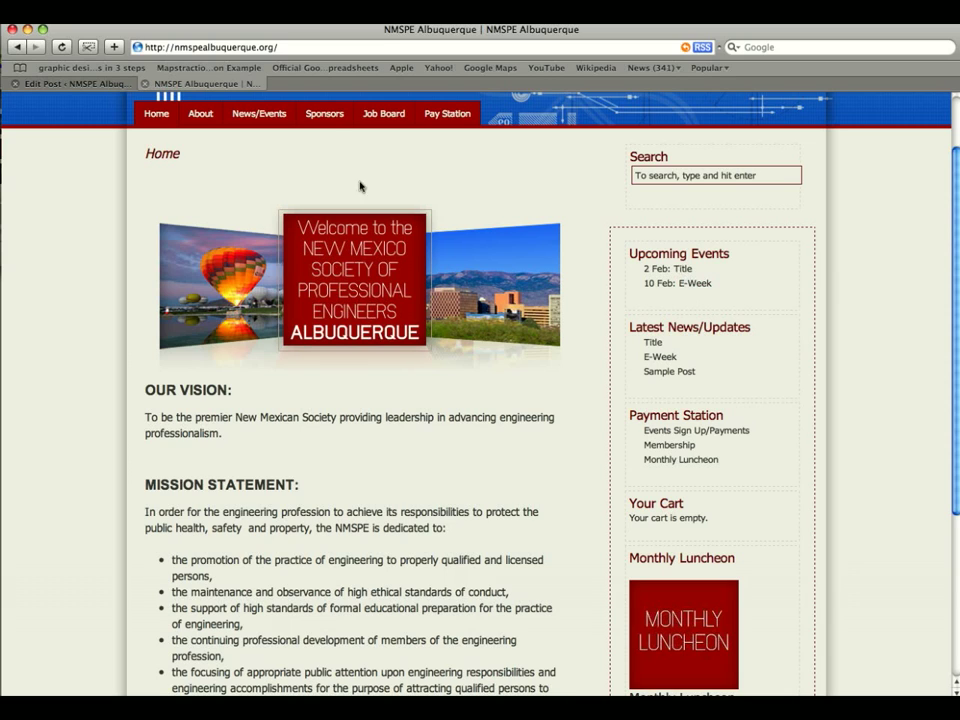
click(263, 118)
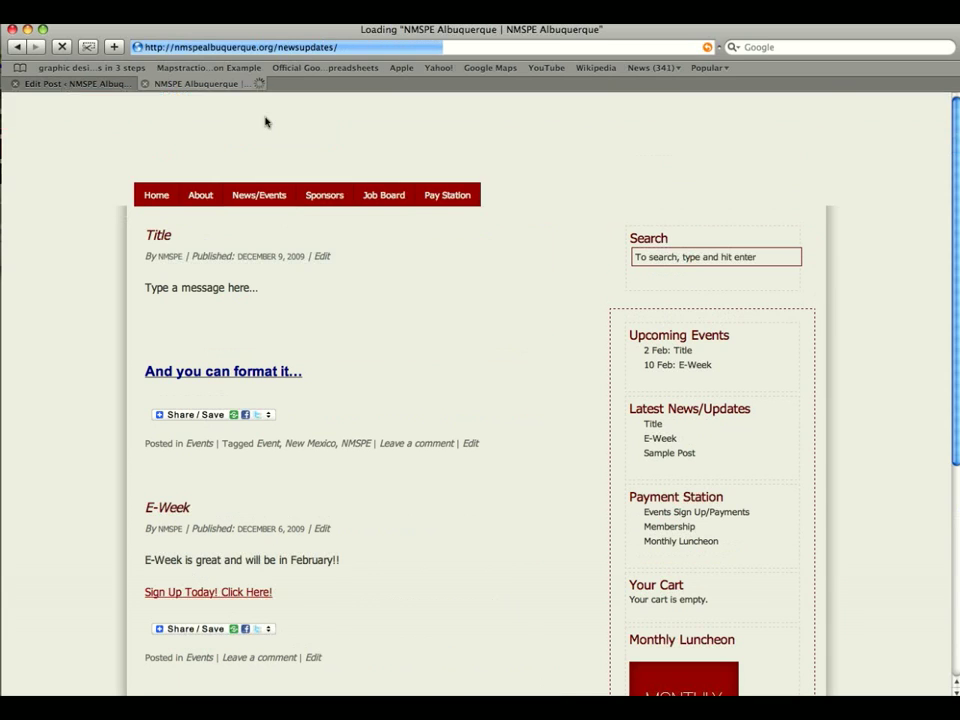
click(163, 240)
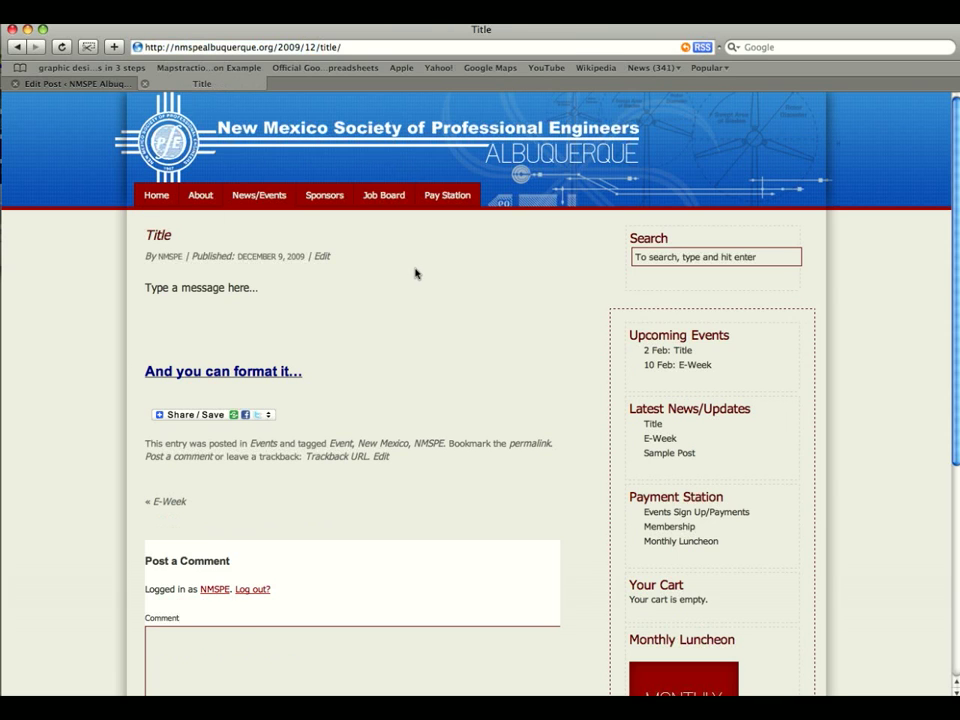
- Reopen the "Title" post from the posts list in the WordPress admin and update it
click(101, 84)
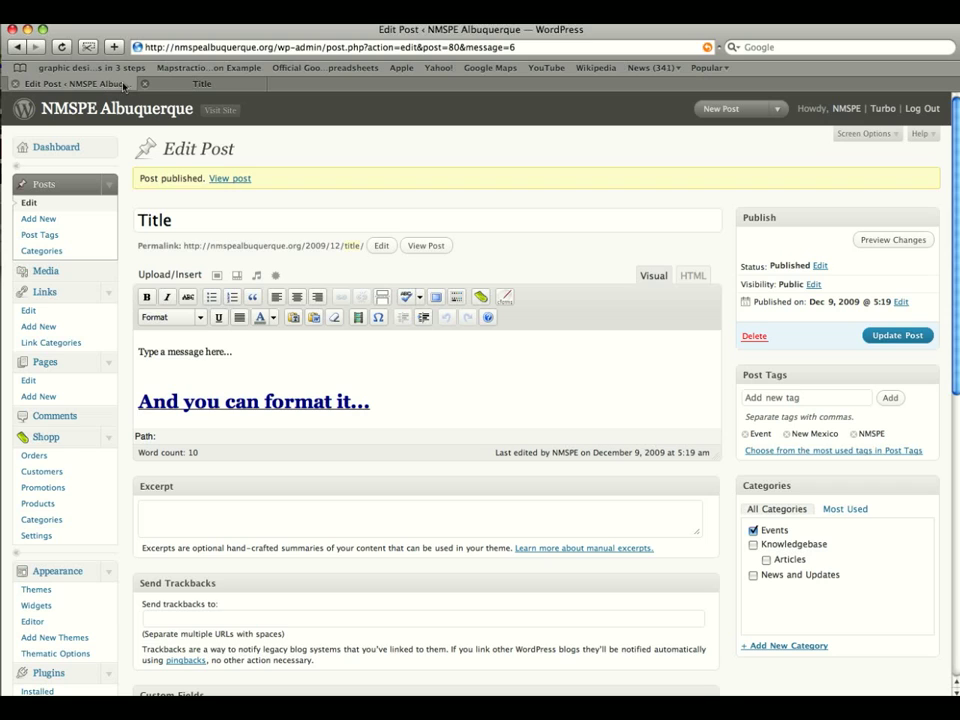
click(48, 187)
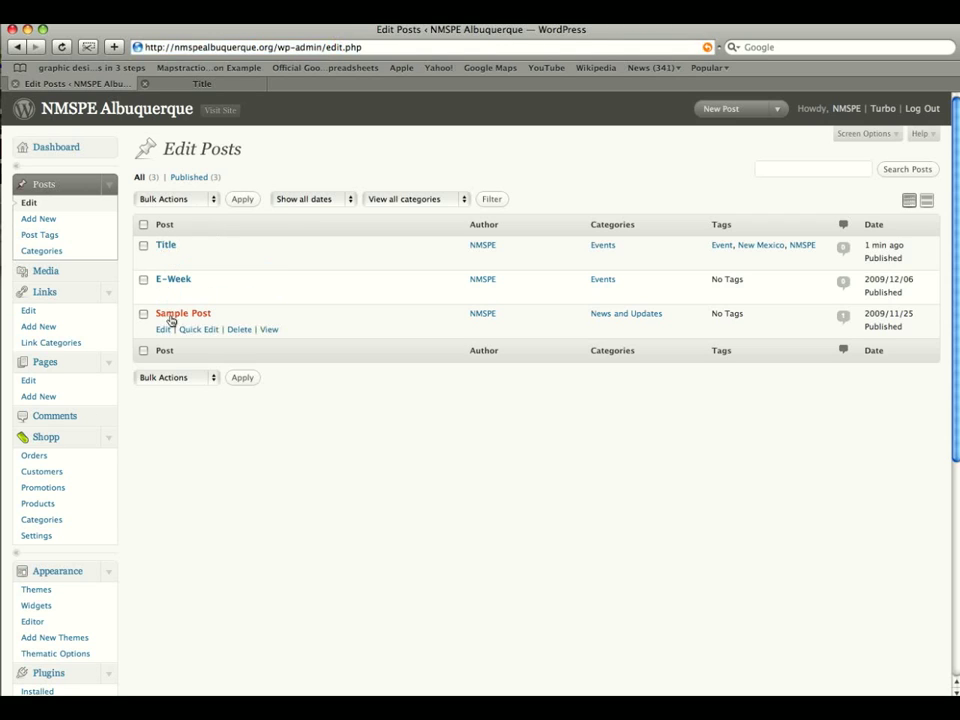
click(166, 246)
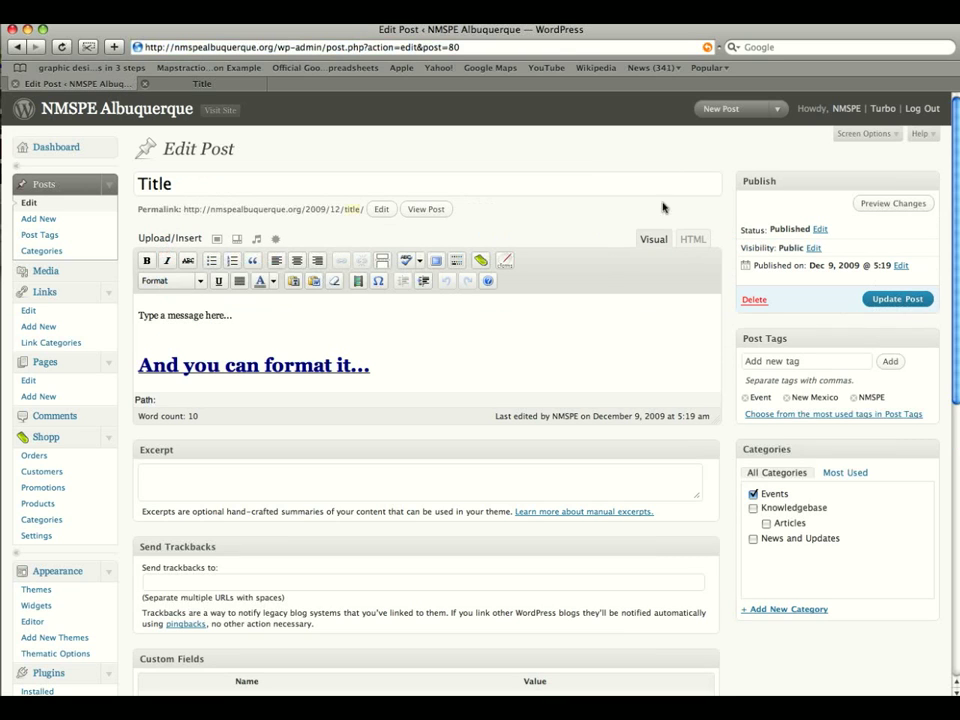
drag(391, 375, 111, 326)
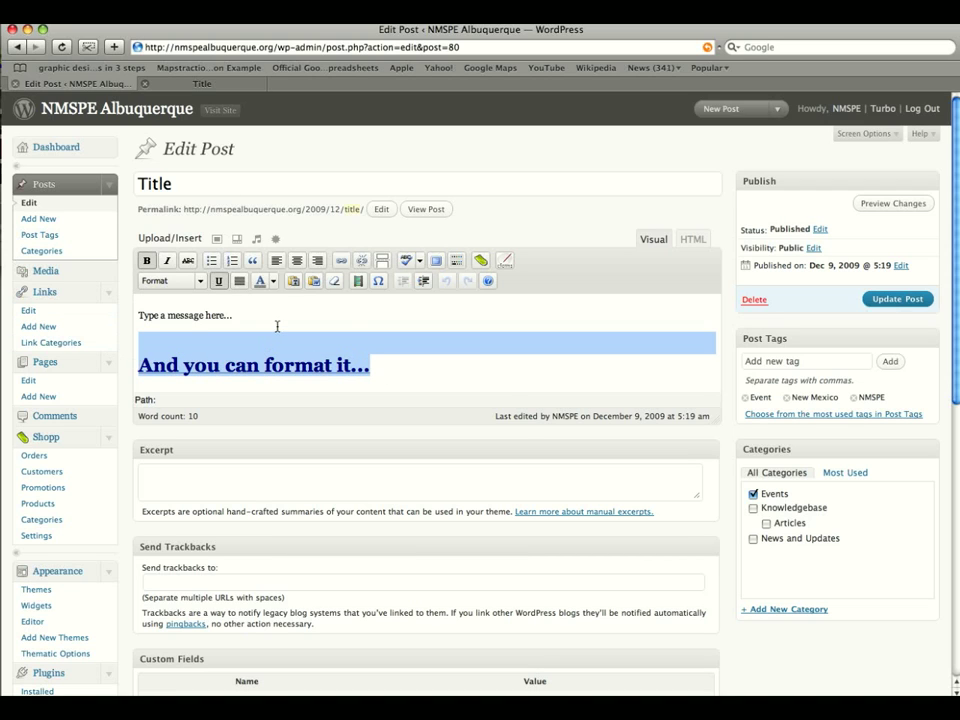
click(910, 300)
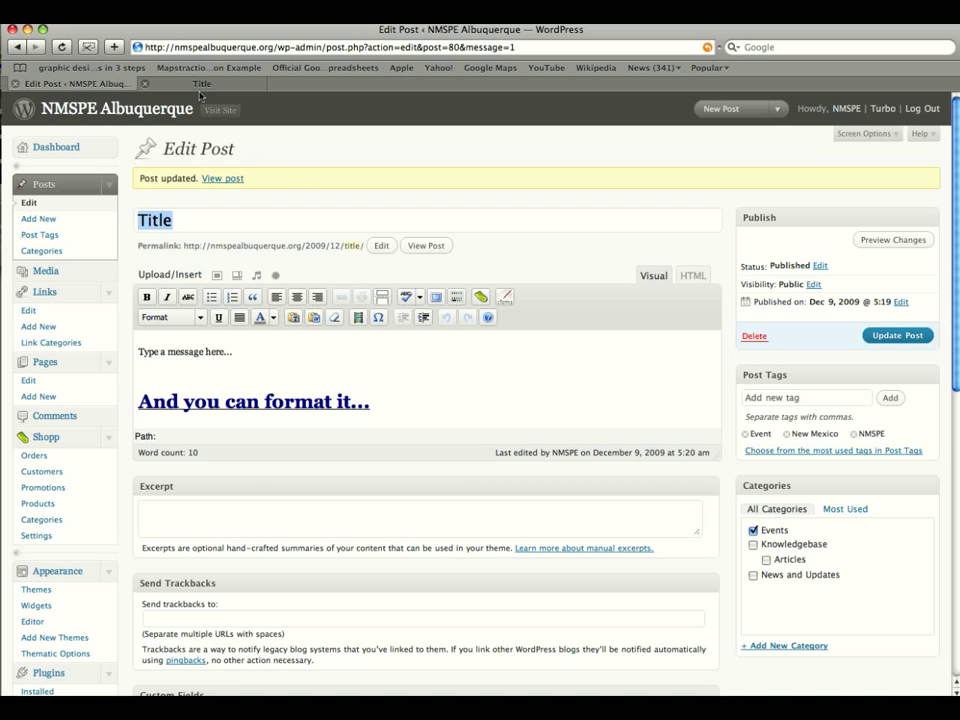
- Return to the public site and open the "2 Feb: Title" entry under Upcoming Events
click(160, 82)
mouse_move(285, 196)
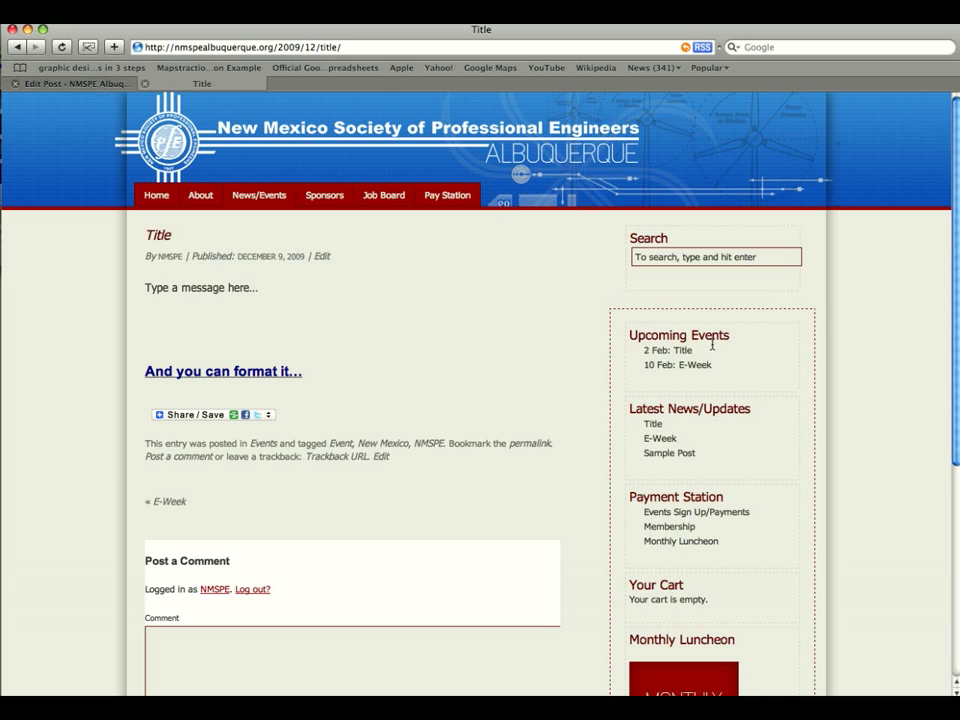
drag(737, 342, 630, 337)
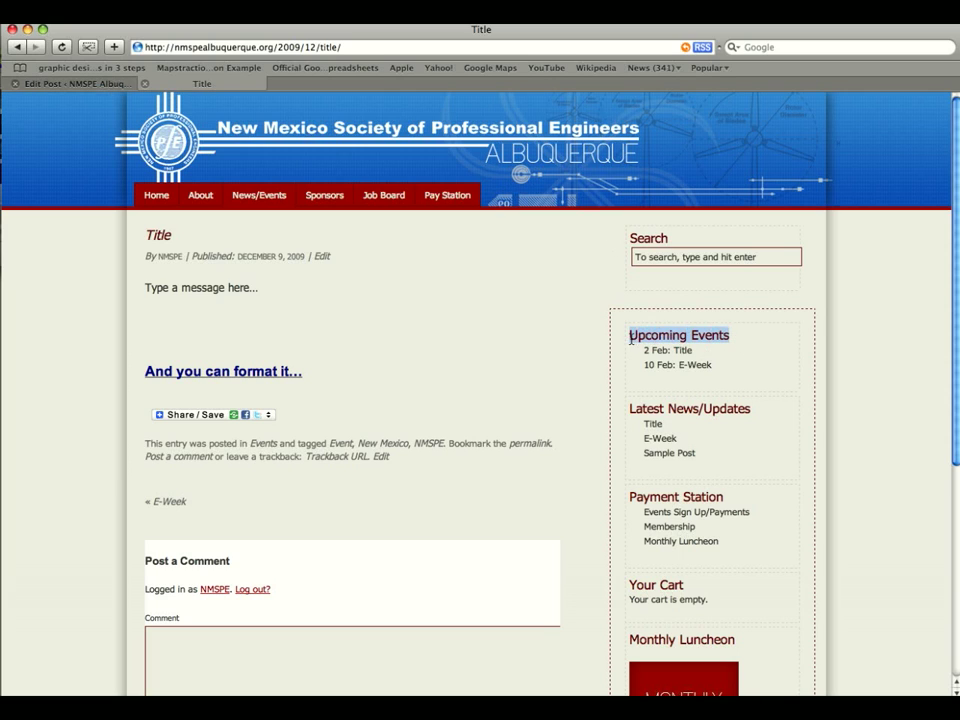
click(683, 352)
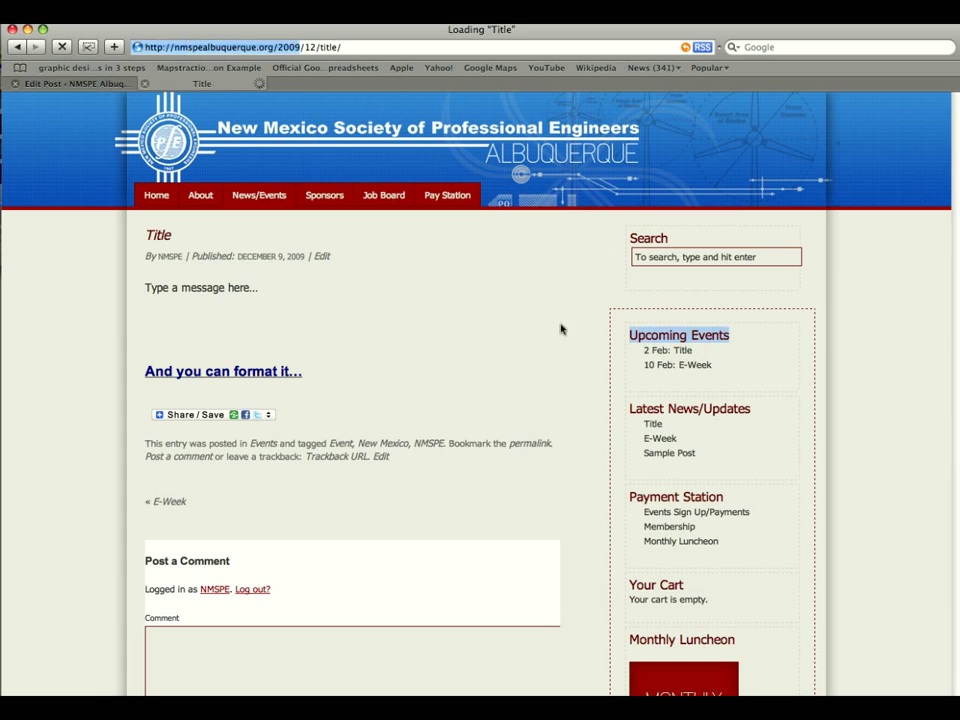